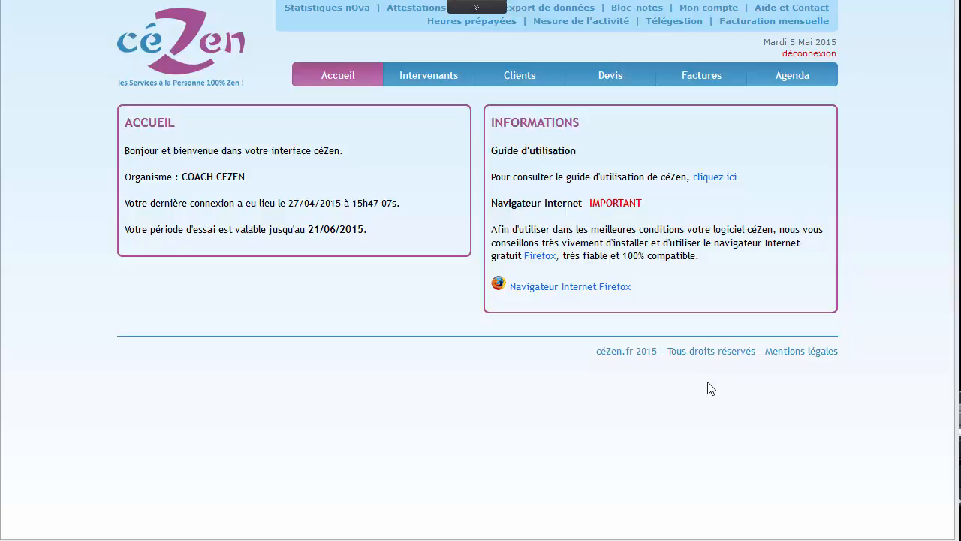
# Open the invoice entry form and select the client for the new invoice
pyautogui.click(704, 80)
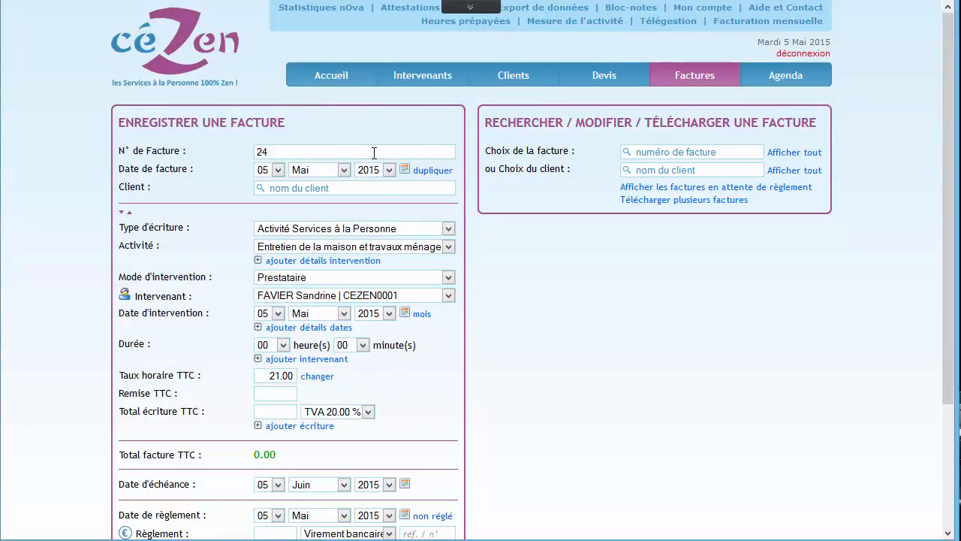
pyautogui.click(374, 153)
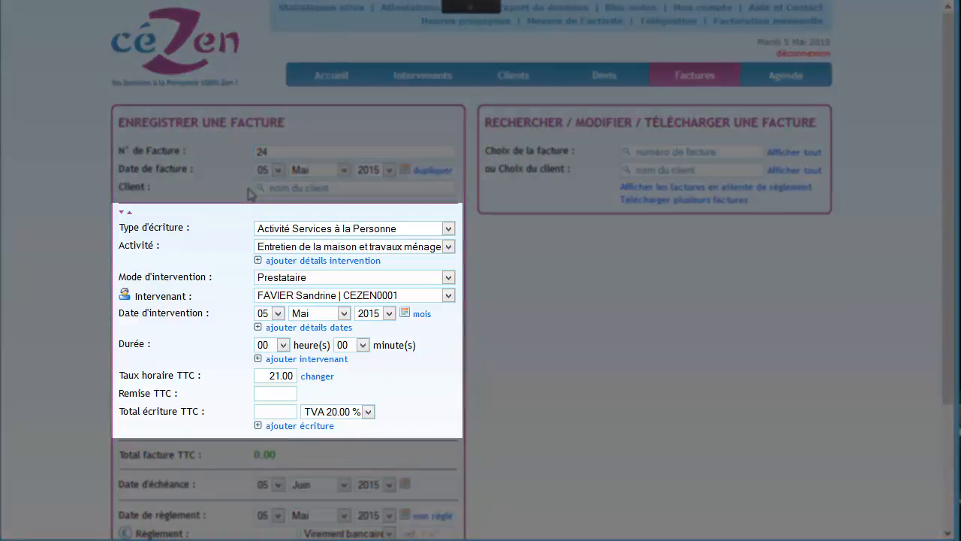
pyautogui.click(267, 188)
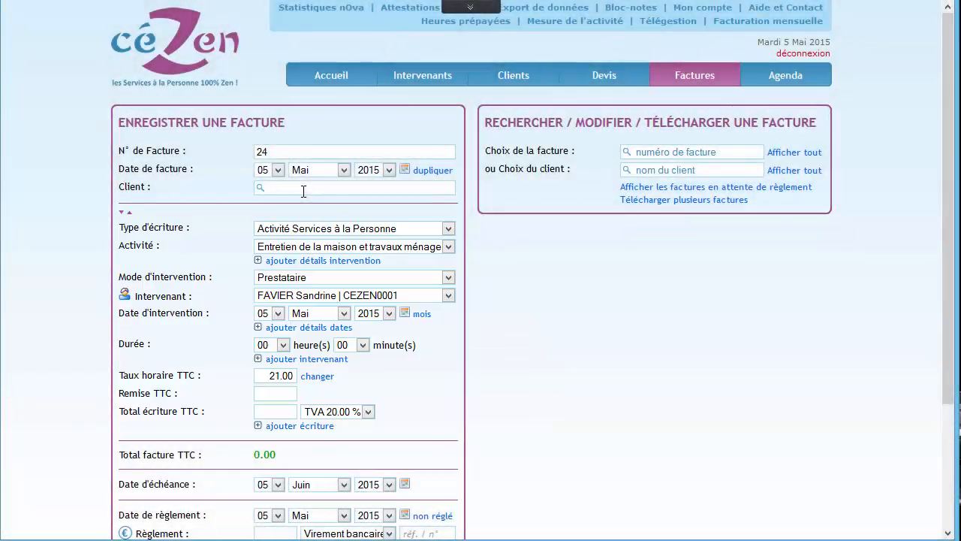
pyautogui.write('a')
pyautogui.click(180, 239)
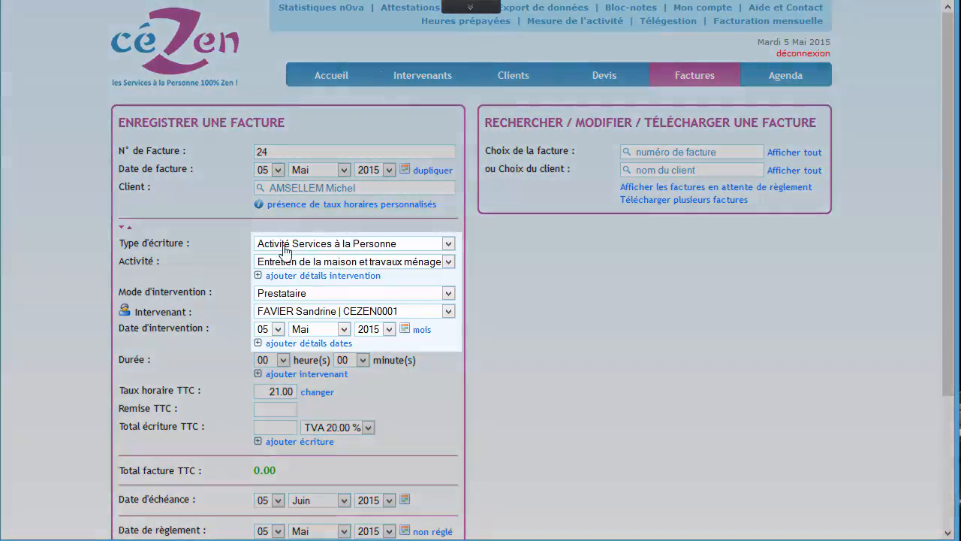
# Keep the entry type Activité Services à la Personne and choose the activity Entretien de la maison et travaux ménagers
pyautogui.click(282, 248)
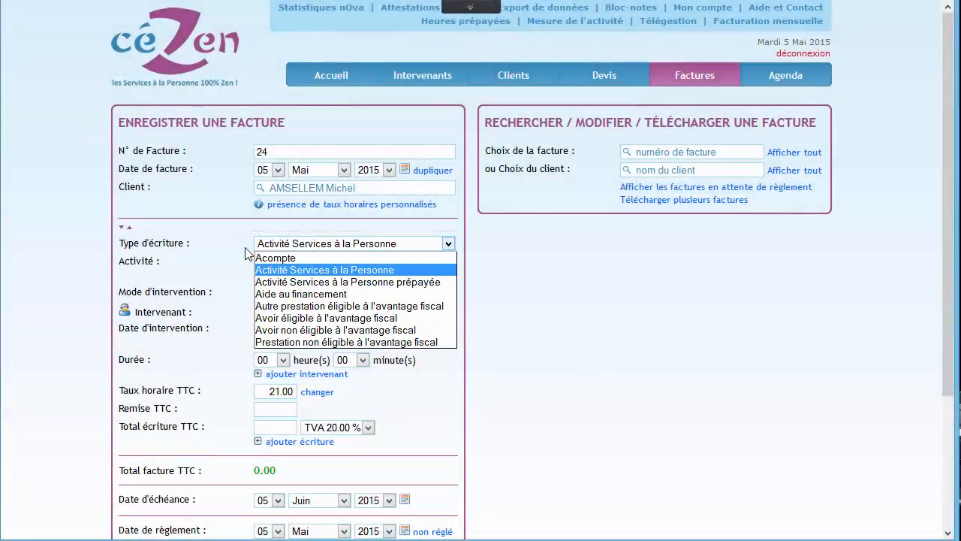
pyautogui.click(246, 249)
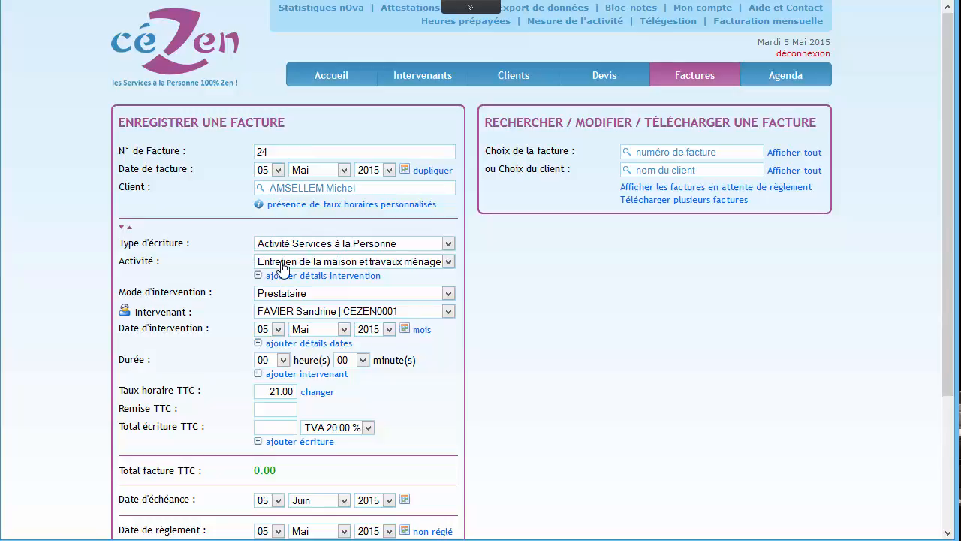
pyautogui.click(282, 267)
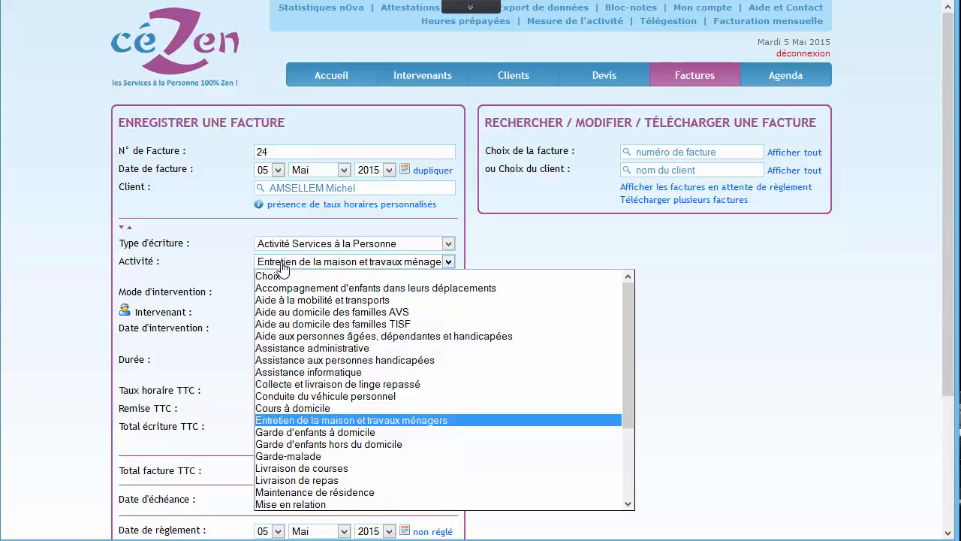
pyautogui.click(387, 421)
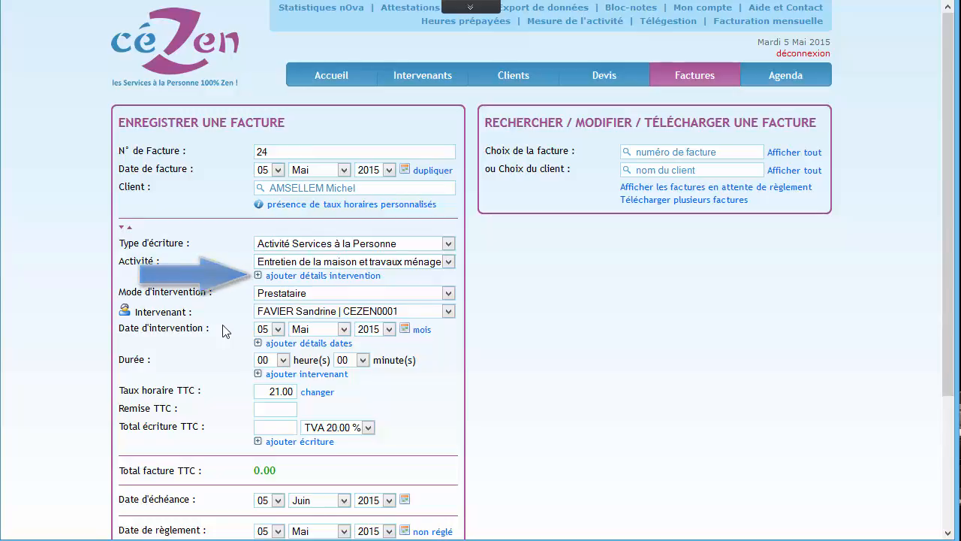
# Add intervention details to the housekeeping entry reading "s'occuper uniquement des pièces du RDC."
pyautogui.click(290, 277)
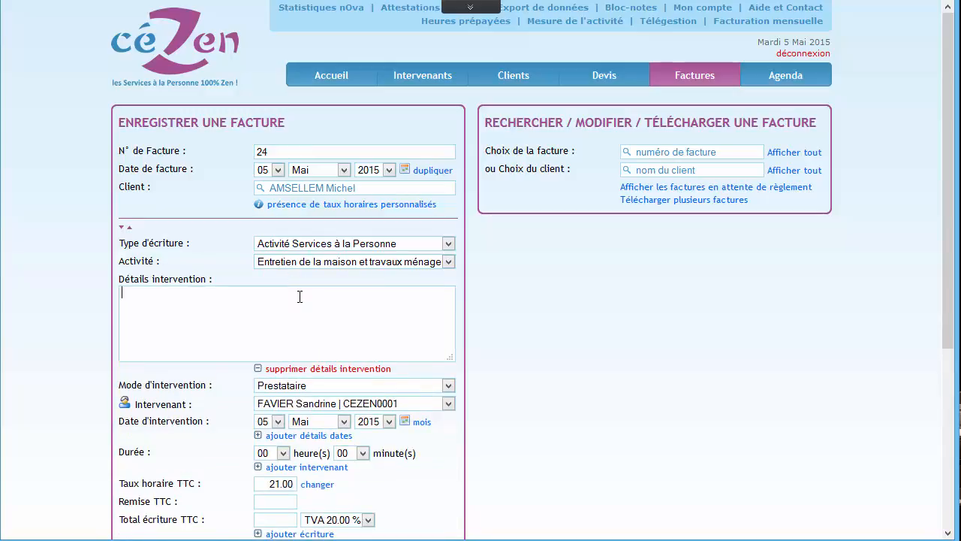
pyautogui.write("s'occuper uniquement des pièces du RDC")
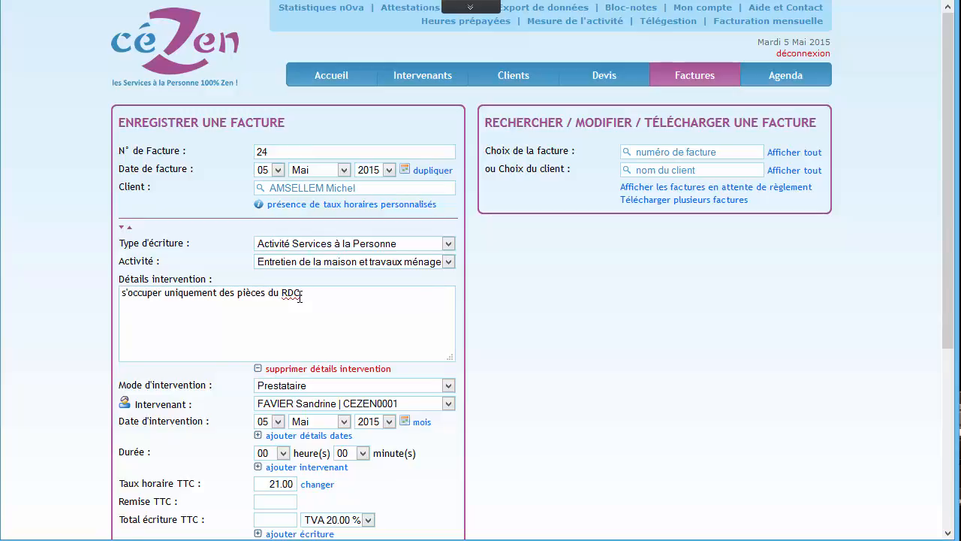
pyautogui.write('.')
# Choose Prestataire as the intervention mode and keep the preselected worker after reviewing the available ones
pyautogui.scroll(-2, 181, 383)
pyautogui.click(272, 215)
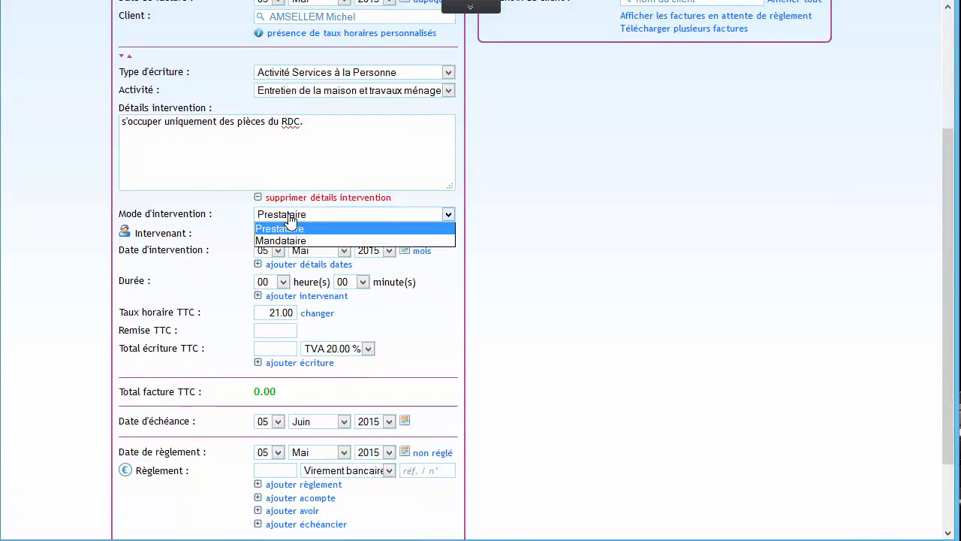
pyautogui.click(269, 228)
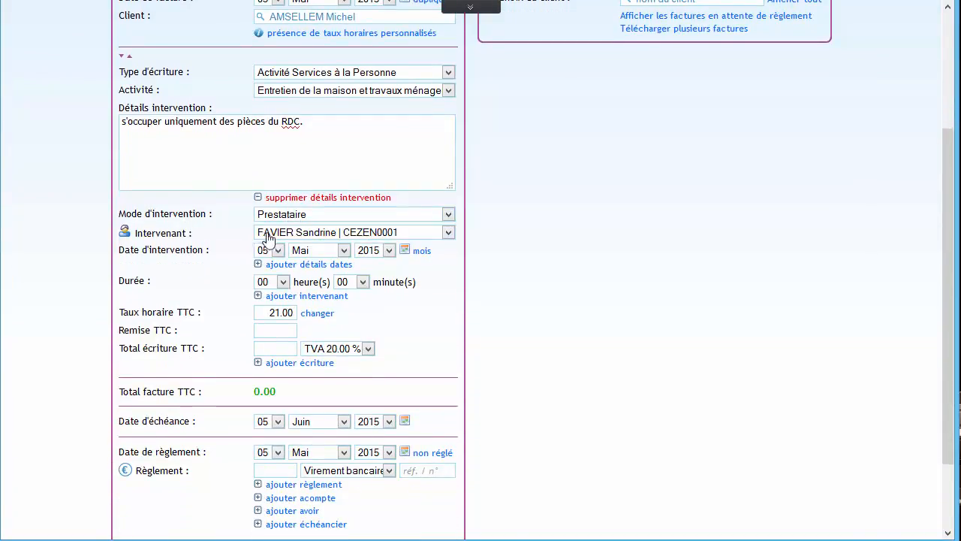
pyautogui.click(326, 237)
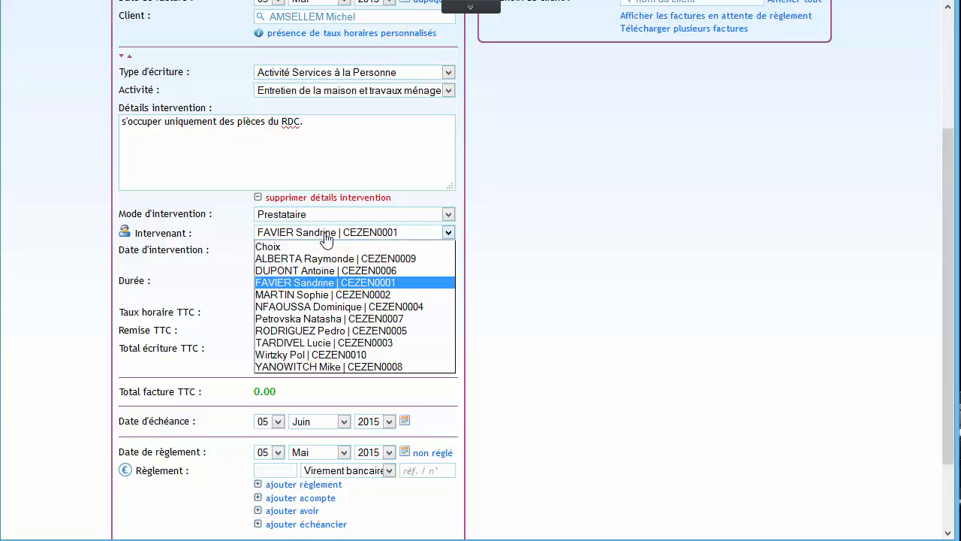
pyautogui.click(239, 240)
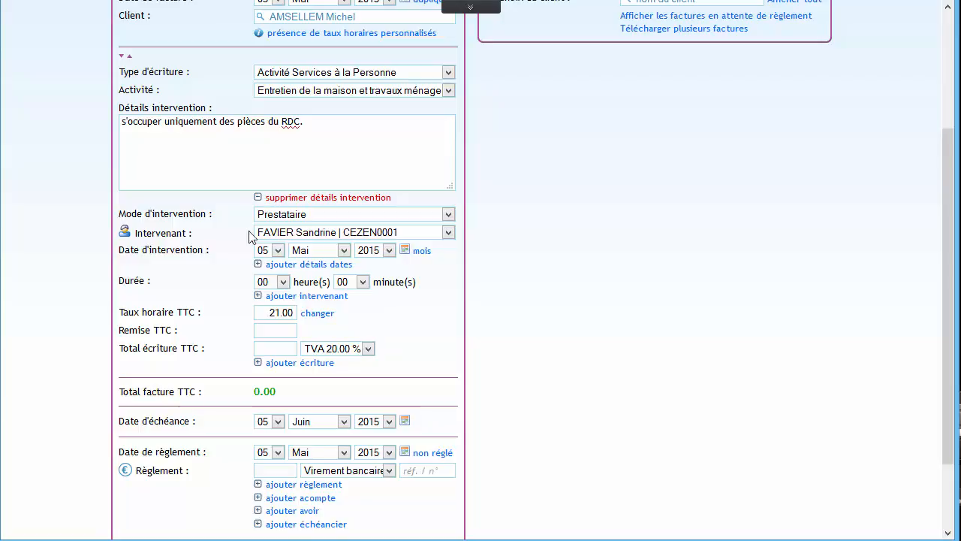
# Set the housekeeping entry's intervention date to 10 Avril 2015
pyautogui.click(276, 250)
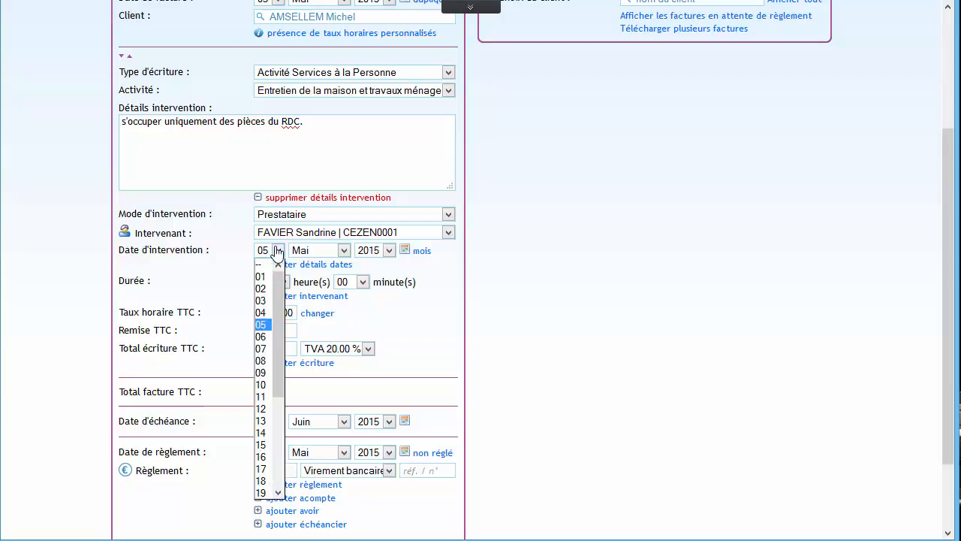
pyautogui.click(264, 260)
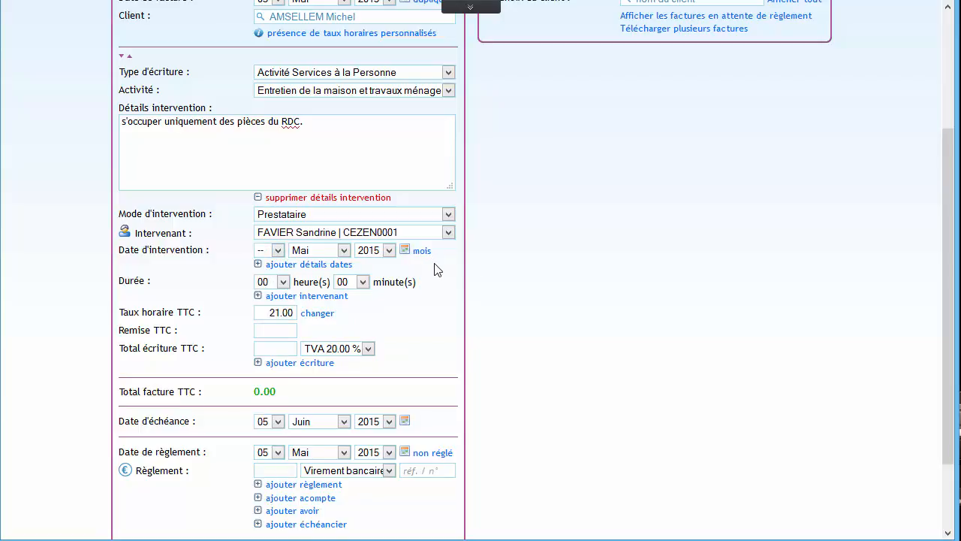
pyautogui.click(277, 251)
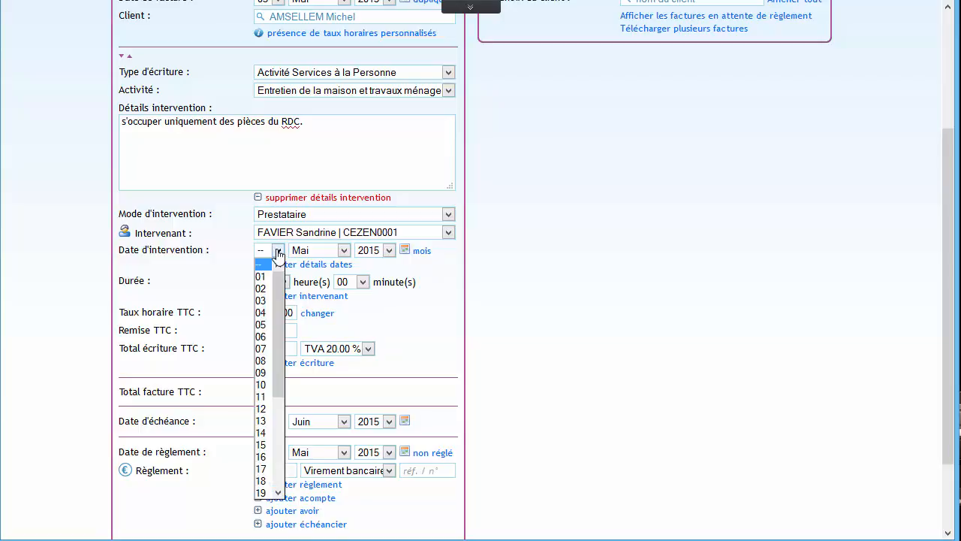
pyautogui.click(263, 385)
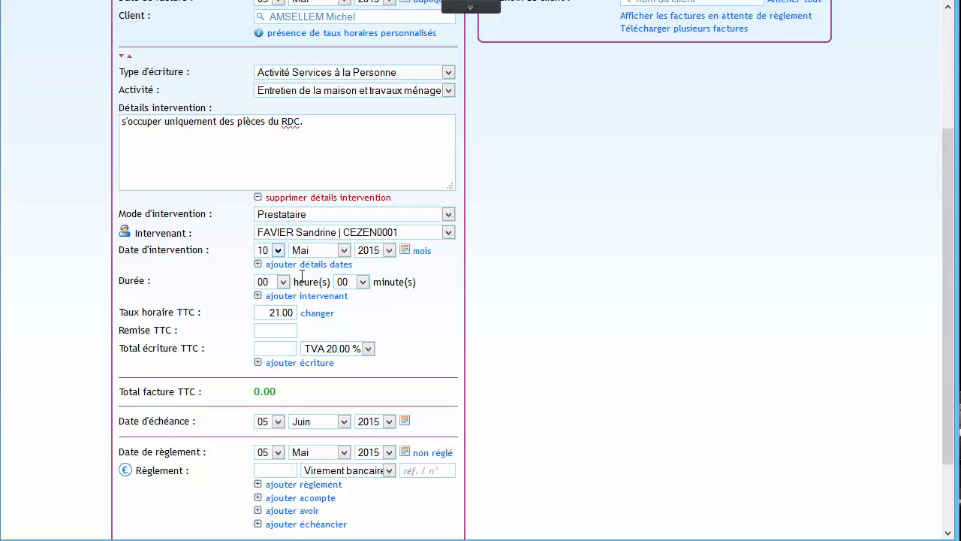
pyautogui.click(309, 254)
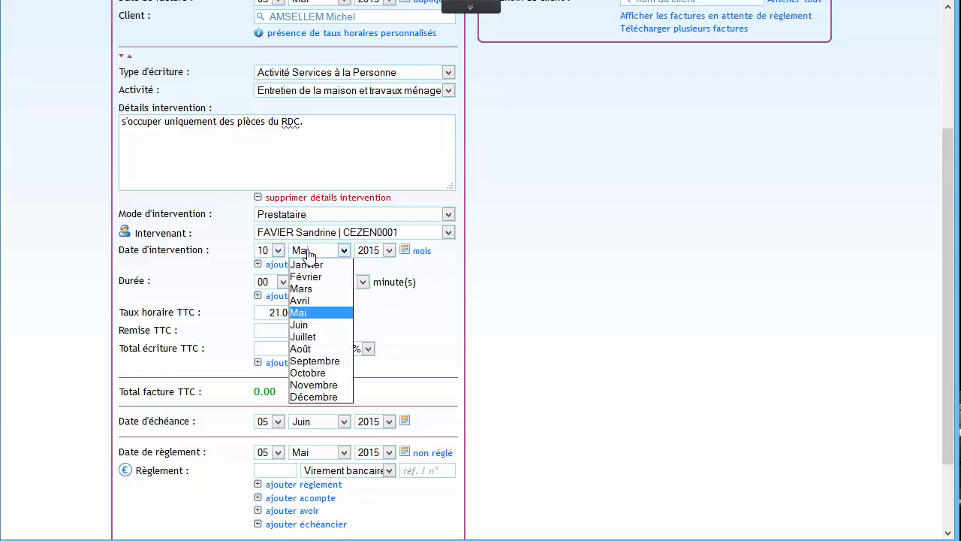
pyautogui.click(315, 300)
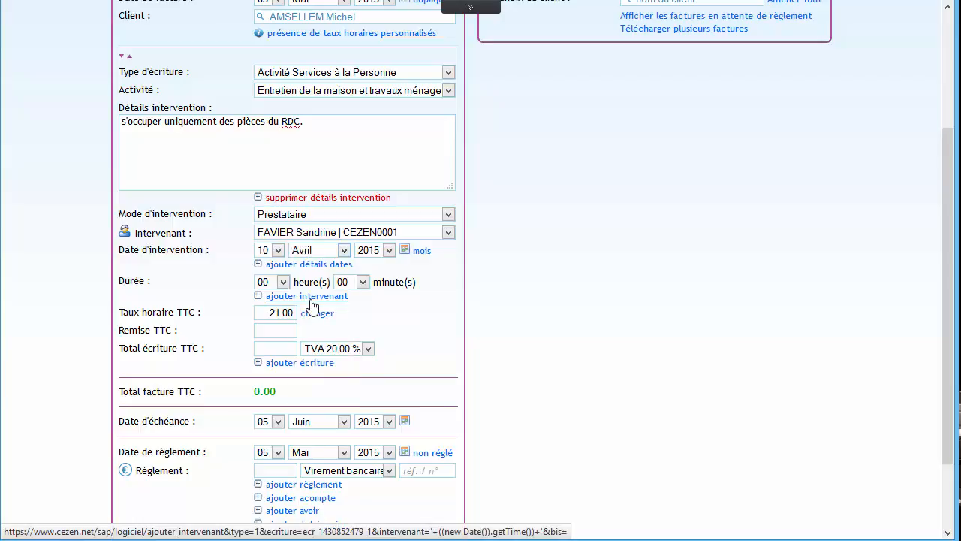
# Set the housekeeping entry's duration to 2 hours, leaving the discount empty
pyautogui.click(283, 282)
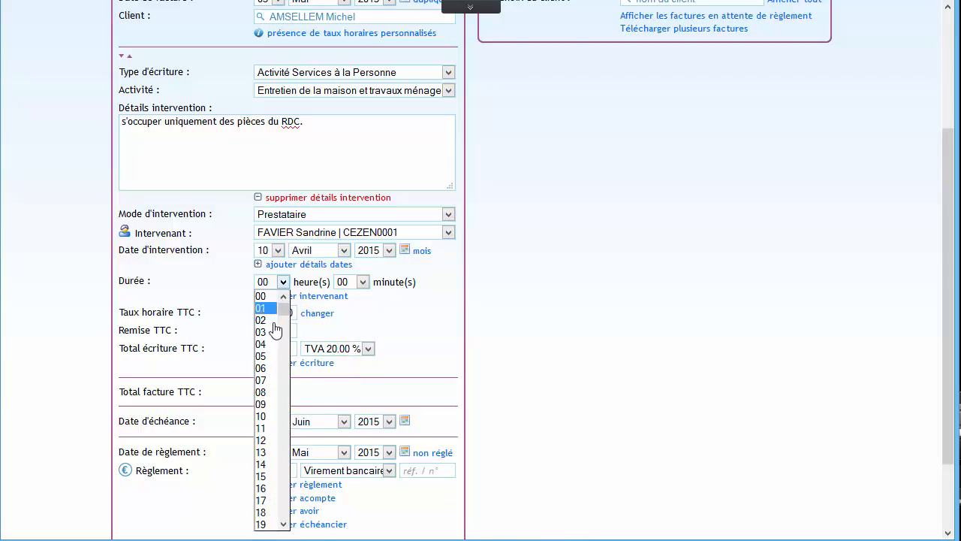
pyautogui.click(264, 320)
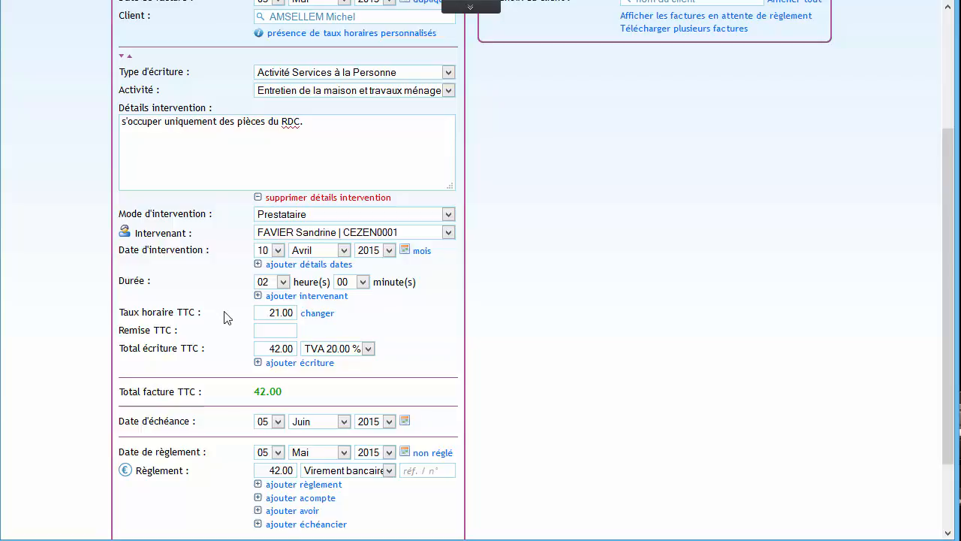
pyautogui.click(271, 333)
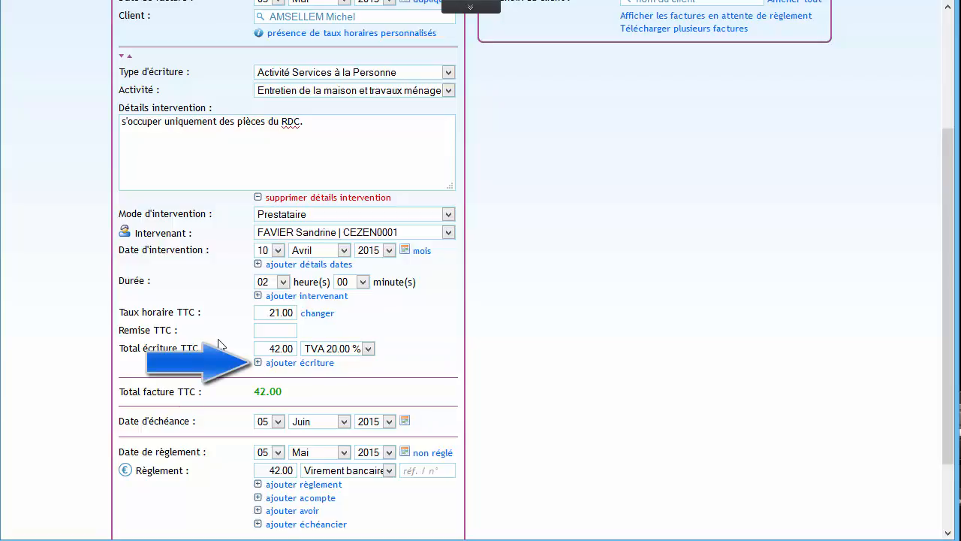
# Add a second entry to the invoice with the activity Aide à la mobilité et transports
pyautogui.click(300, 364)
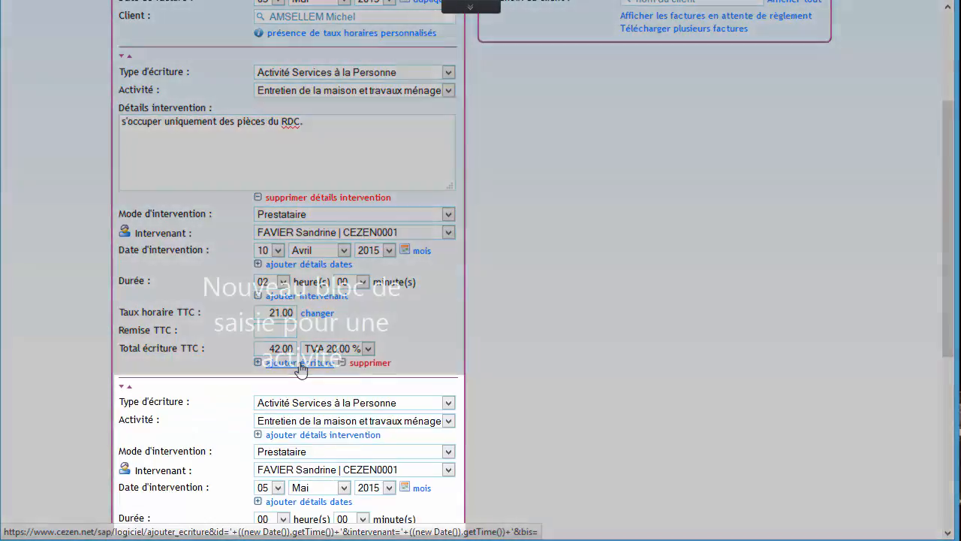
pyautogui.scroll(-3, 175, 403)
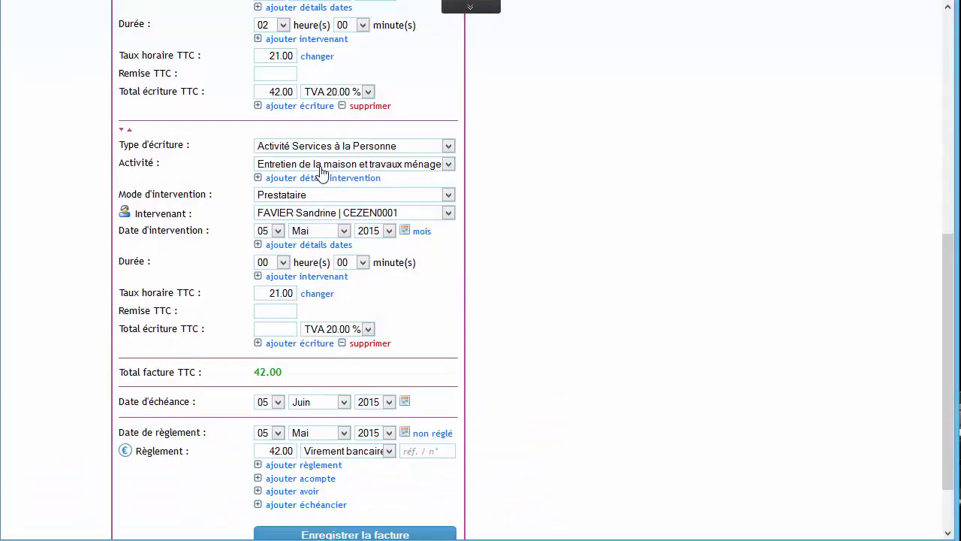
pyautogui.click(321, 166)
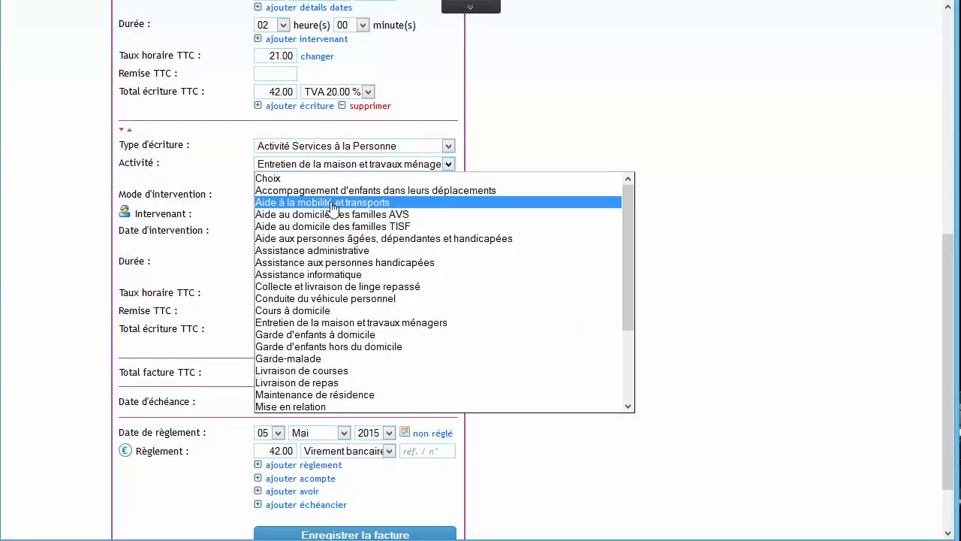
pyautogui.click(330, 208)
# Set the second entry's intervention date to 10 Avril 2015
pyautogui.click(270, 230)
pyautogui.click(271, 295)
pyautogui.click(319, 230)
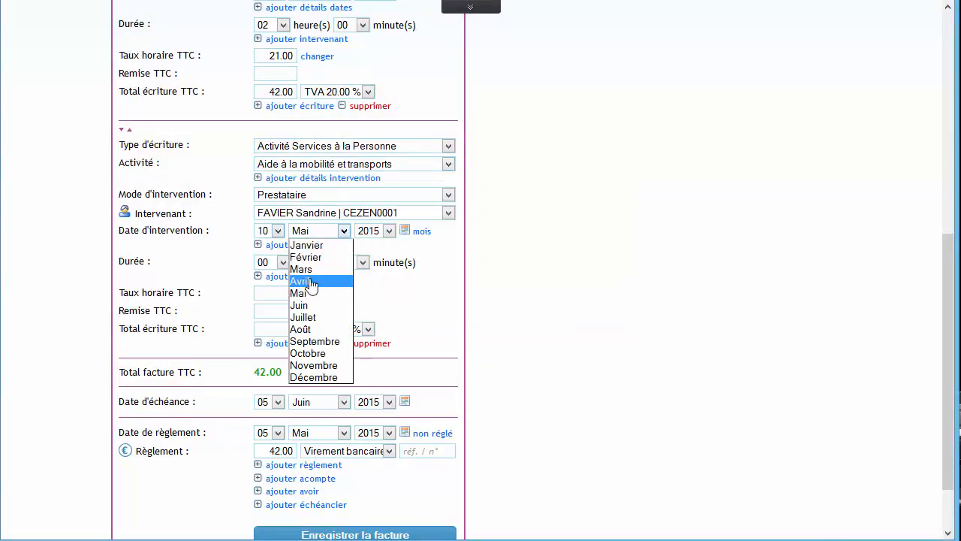
pyautogui.click(304, 281)
# Set the mobility entry's duration to 1 hour and its hourly rate TTC to 30
pyautogui.click(272, 262)
pyautogui.click(263, 287)
pyautogui.click(285, 293)
pyautogui.write('30')
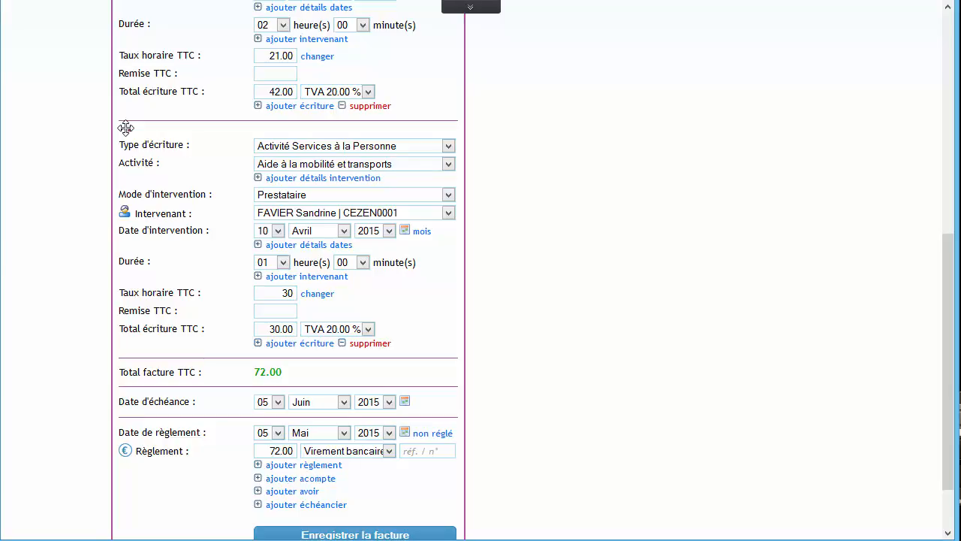
# Move the Aide à la mobilité et transports entry above the housekeeping entry and review the reordered invoice
pyautogui.moveTo(126, 128); pyautogui.dragTo(138, 65)
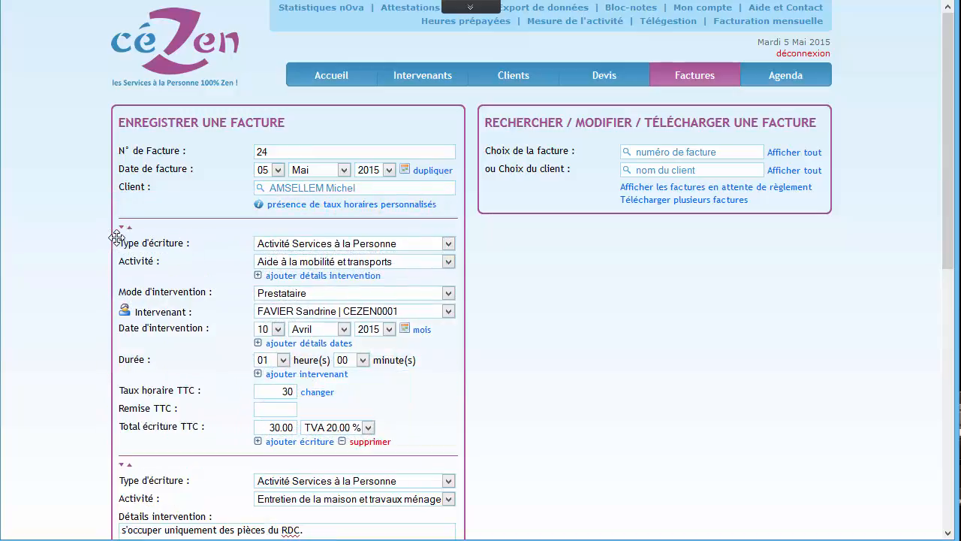
pyautogui.scroll(-2, 116, 237)
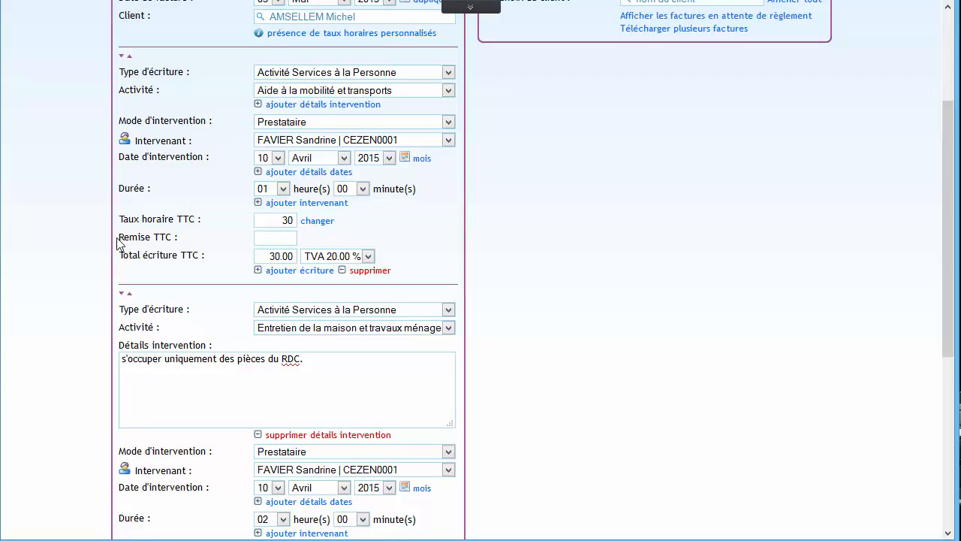
pyautogui.scroll(-4, 118, 242)
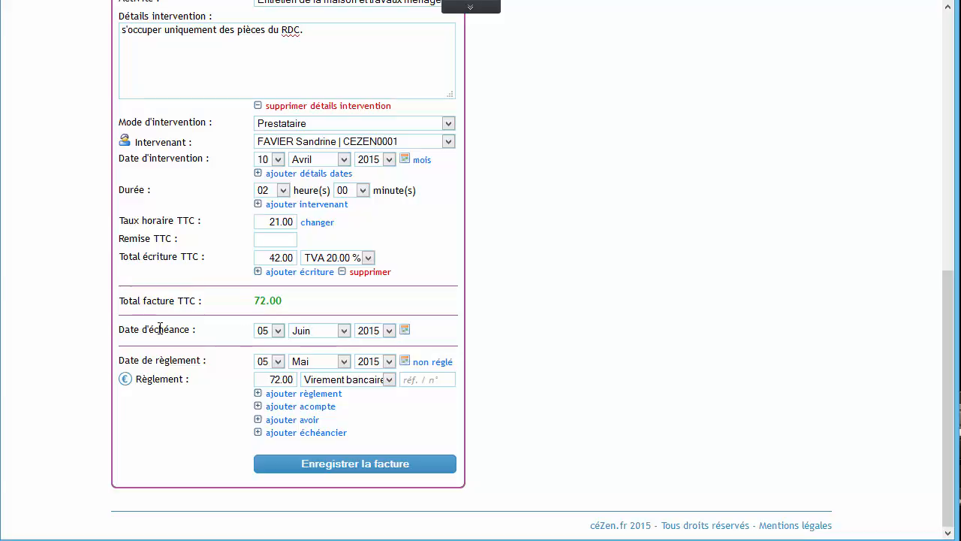
# Save the invoice and download its PDF, viewing it briefly in Adobe Reader before closing it
pyautogui.click(325, 466)
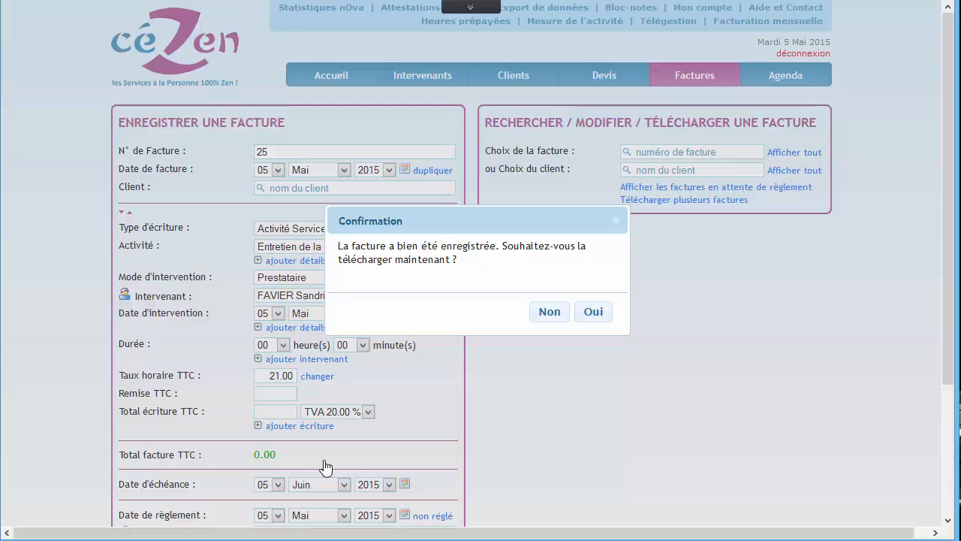
pyautogui.click(606, 316)
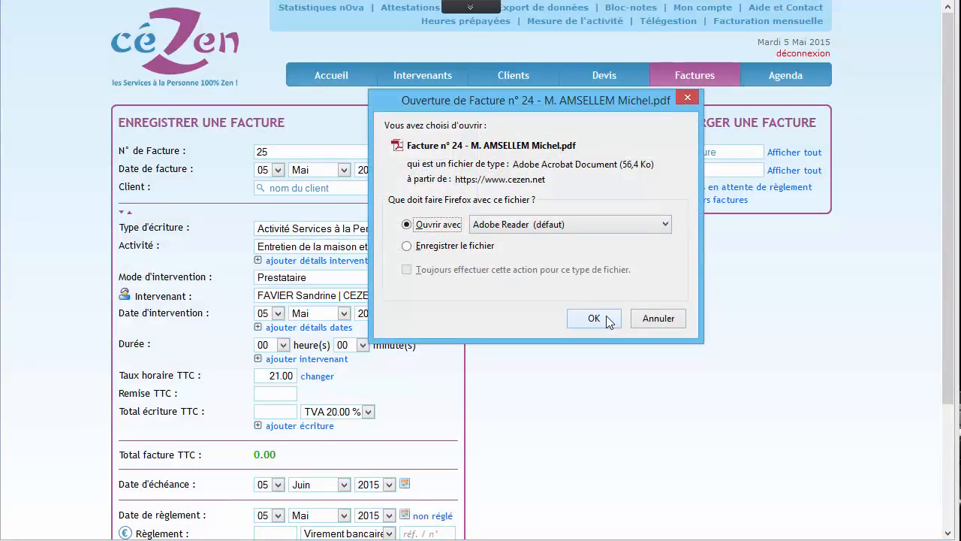
pyautogui.click(608, 318)
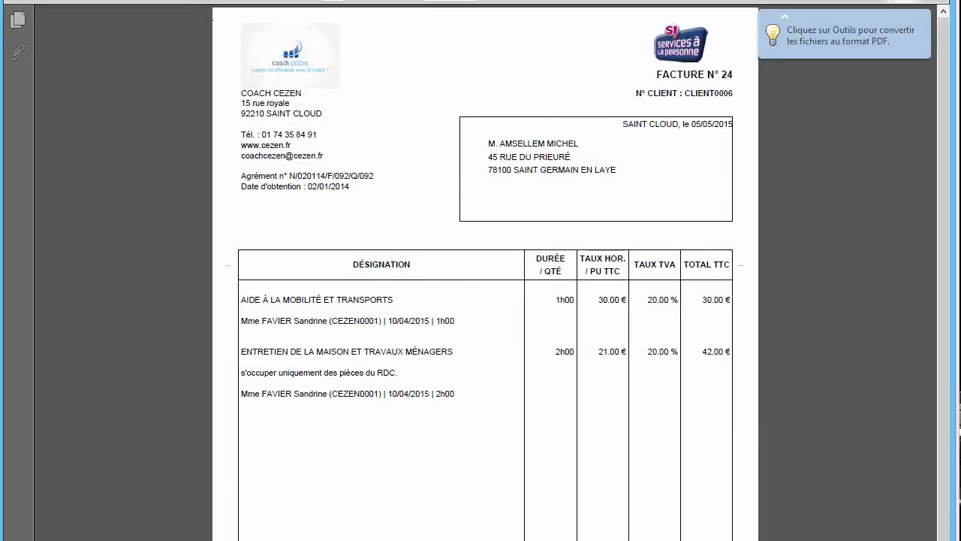
pyautogui.hotkey('alt', 'F4')
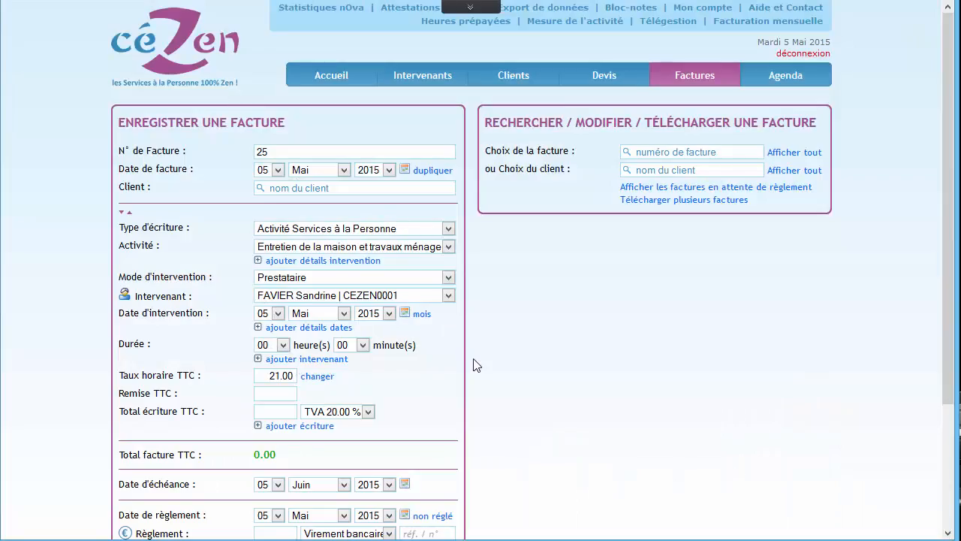
# Add a Facture d'acompte field to the new invoice and check the available entry types, including Acompte
pyautogui.scroll(-3, 480, 369)
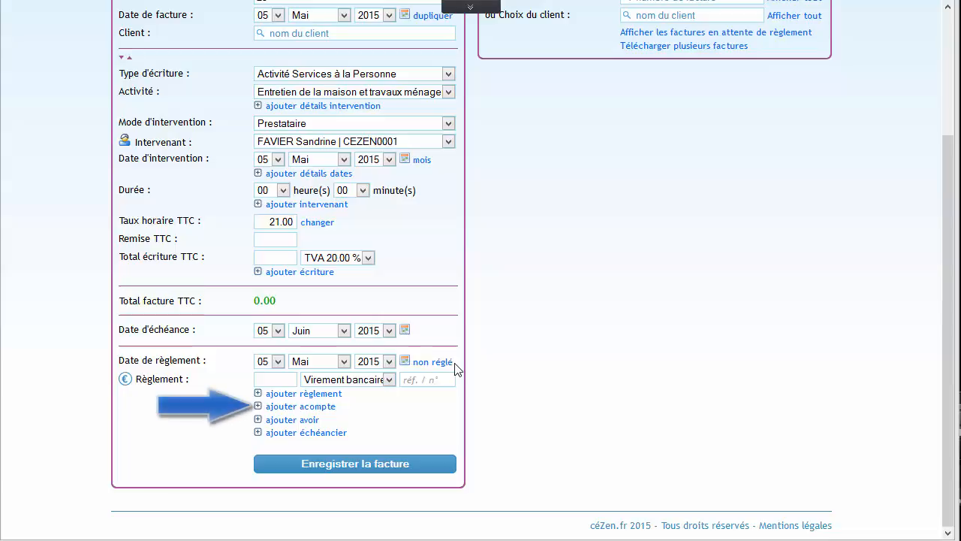
pyautogui.click(312, 407)
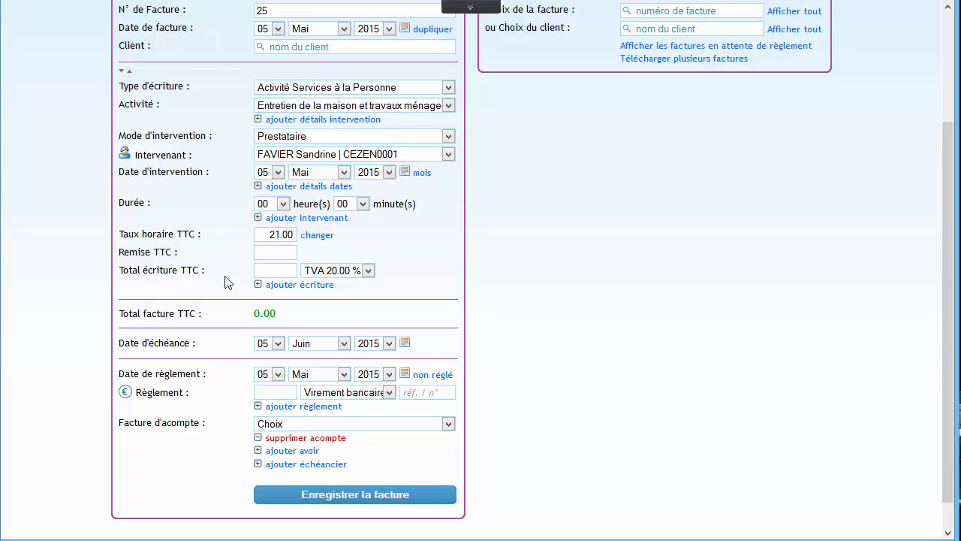
pyautogui.scroll(2, 225, 247)
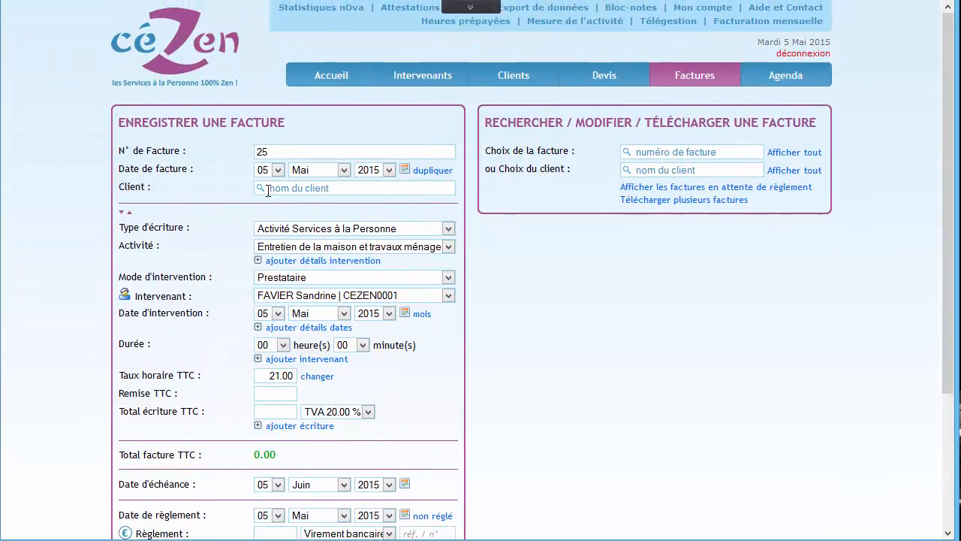
pyautogui.click(285, 229)
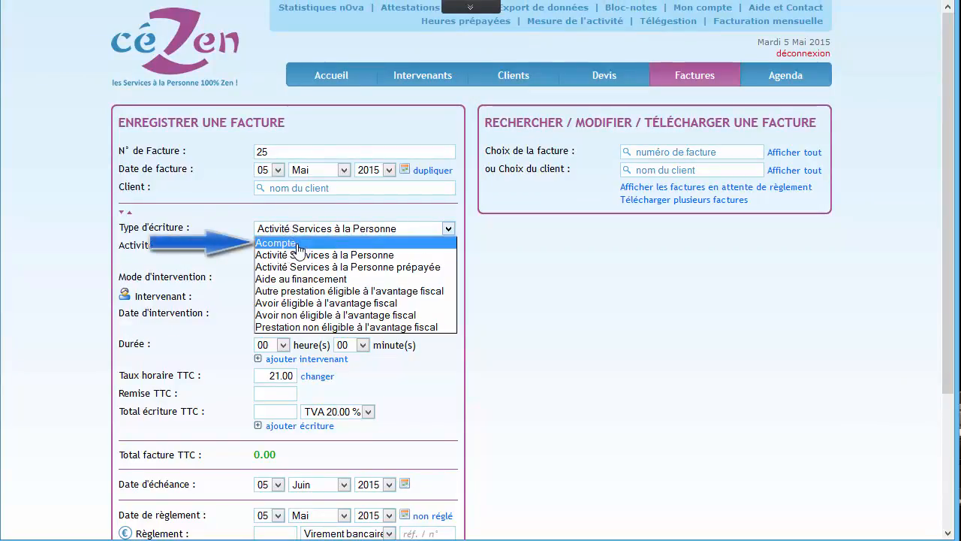
pyautogui.click(231, 250)
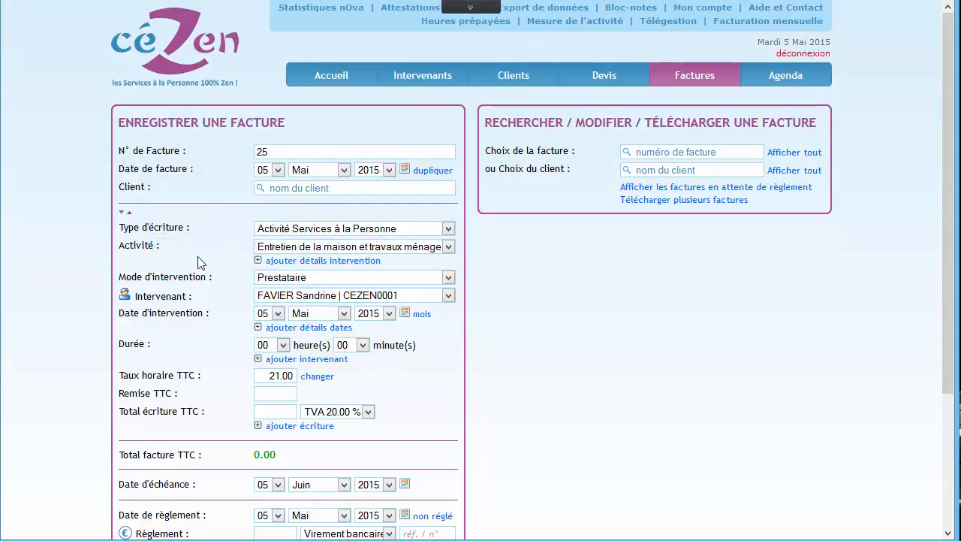
# Add a Facture d'avoir field to the new invoice and check its available choices
pyautogui.scroll(-3, 231, 250)
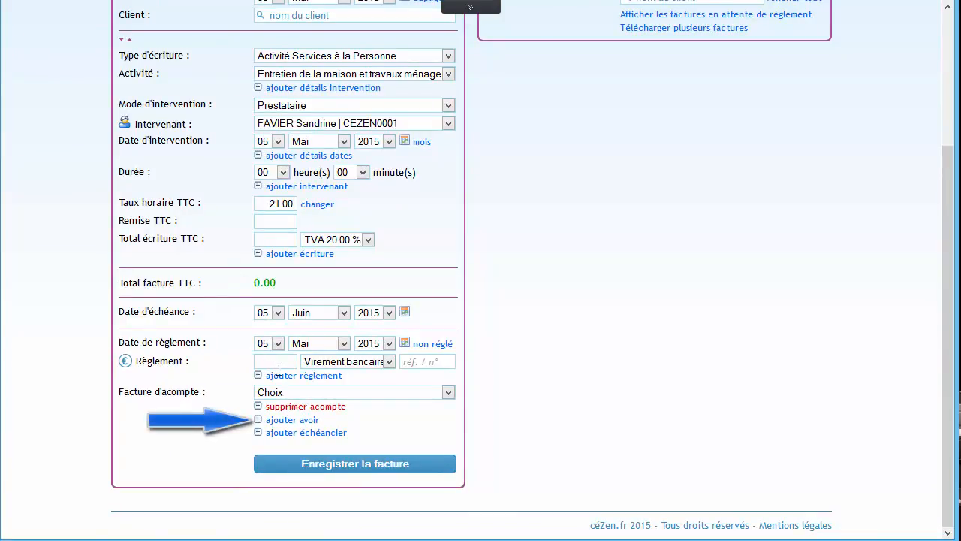
pyautogui.click(308, 422)
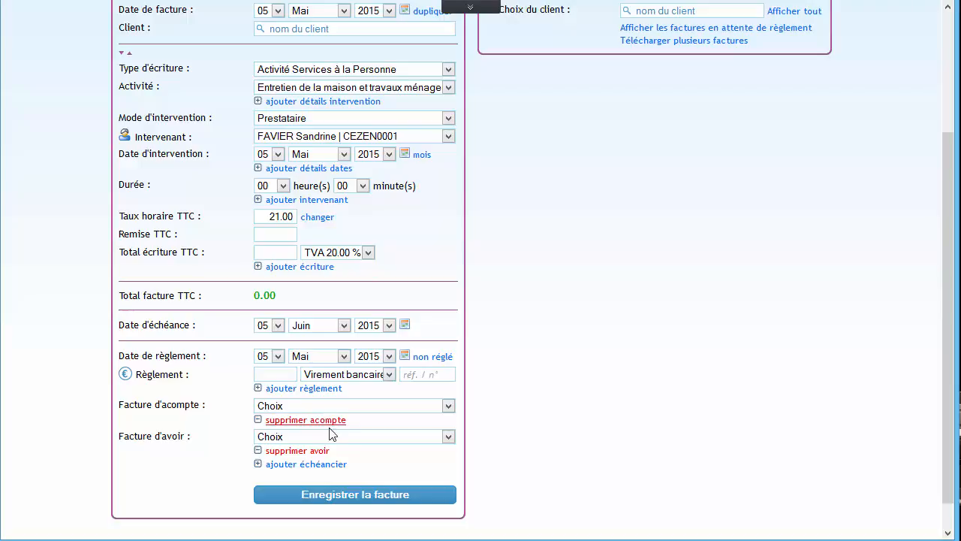
pyautogui.click(332, 437)
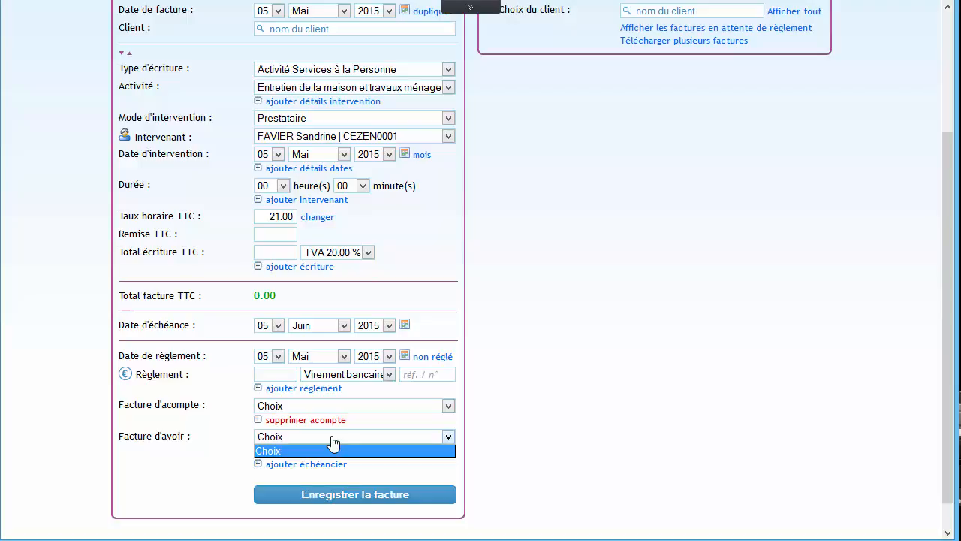
pyautogui.click(476, 440)
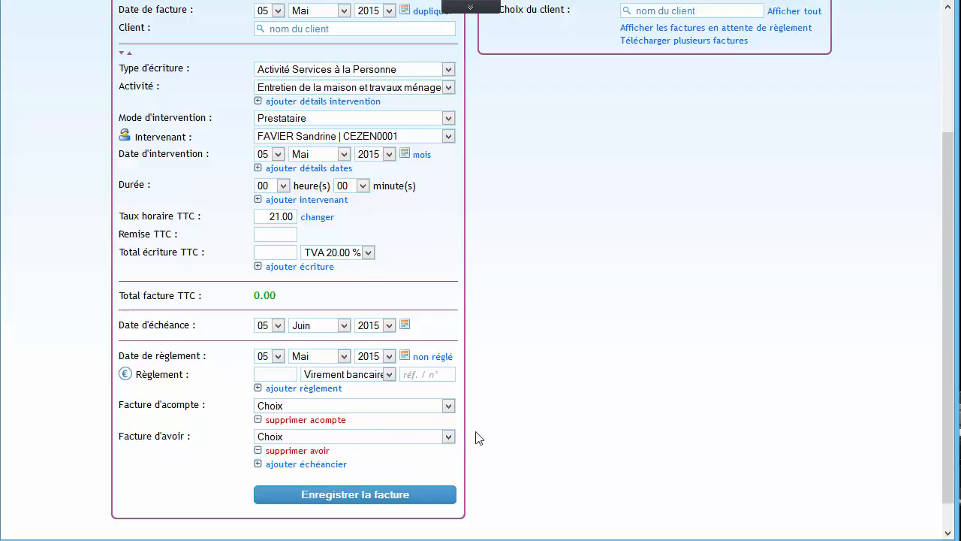
# Add an Échéancier text field to the new invoice for a payment schedule
pyautogui.scroll(-1, 478, 438)
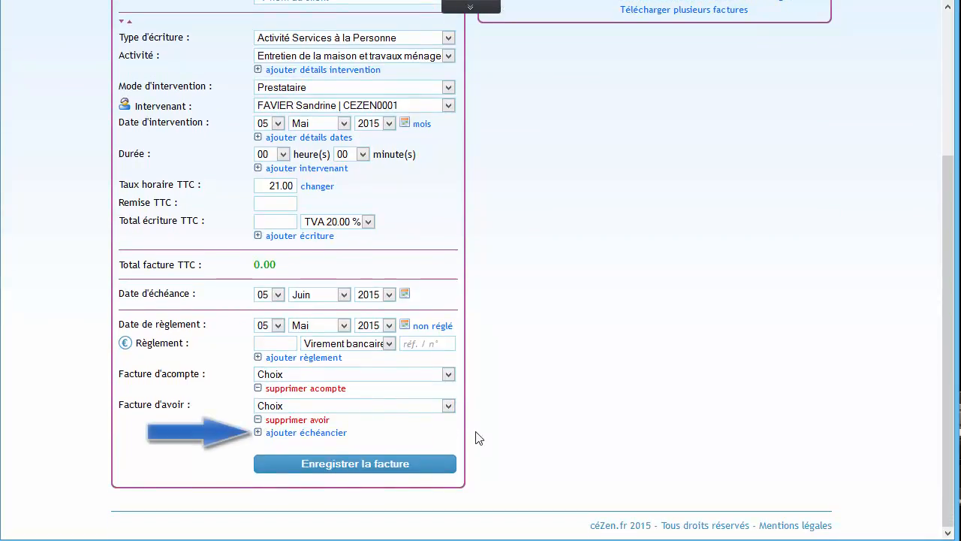
pyautogui.click(335, 434)
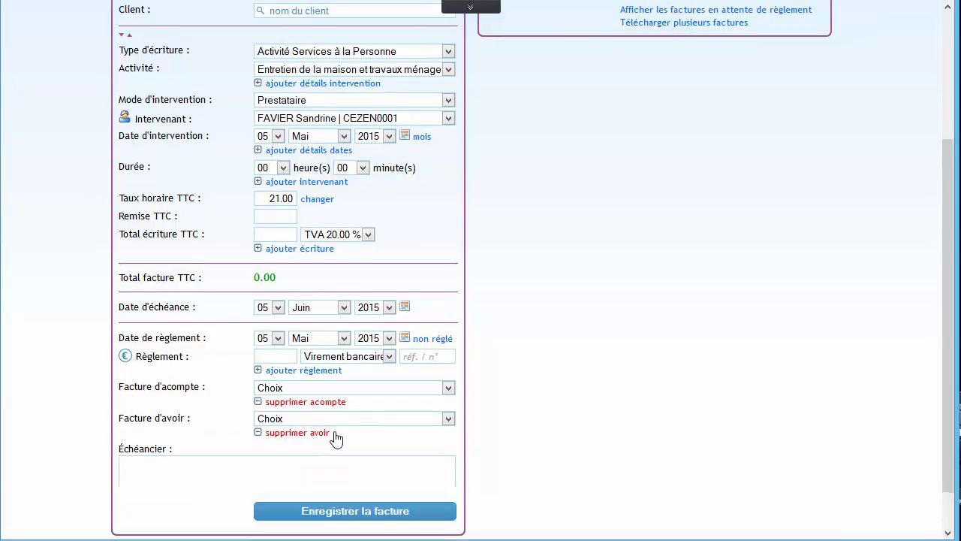
pyautogui.scroll(-3, 563, 449)
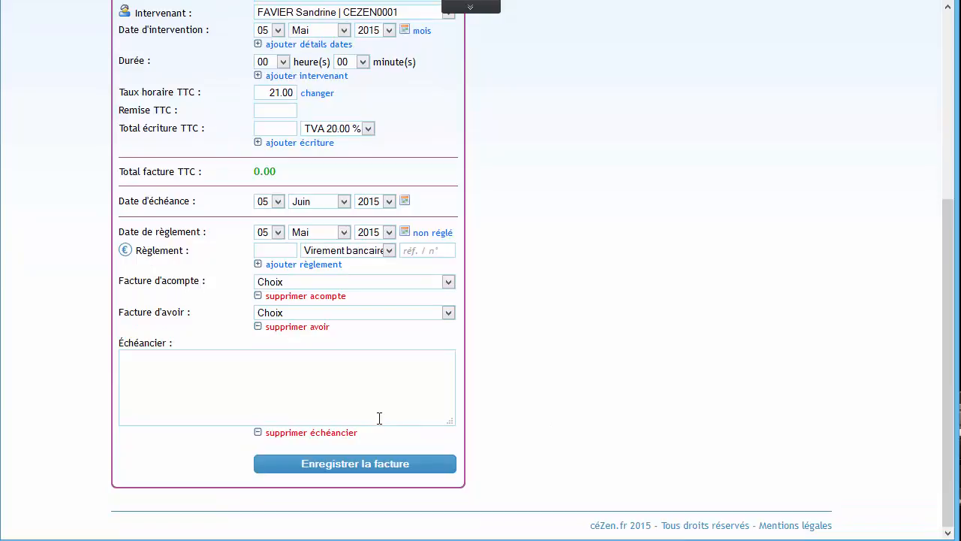
pyautogui.click(265, 371)
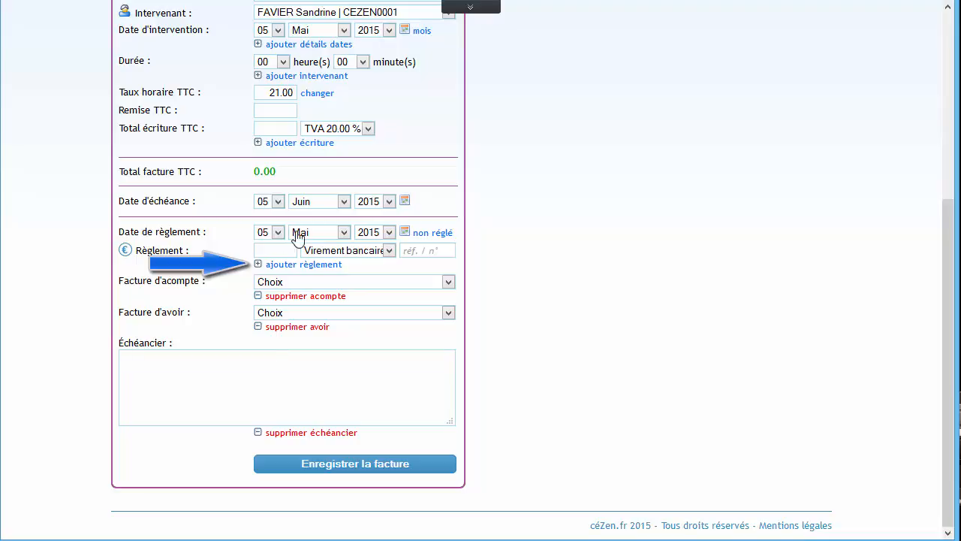
# Add a second payment to the new invoice and check its payment methods and reference field
pyautogui.click(317, 264)
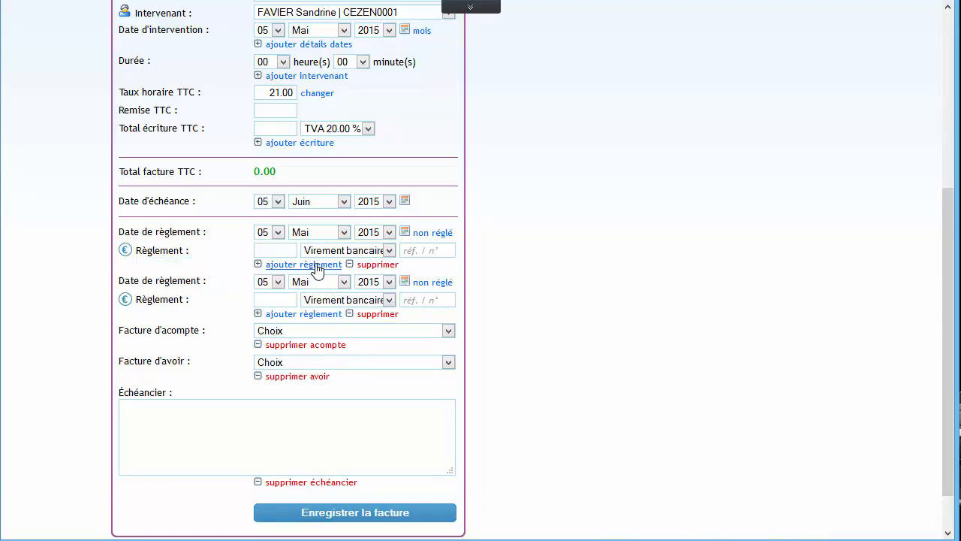
pyautogui.click(345, 301)
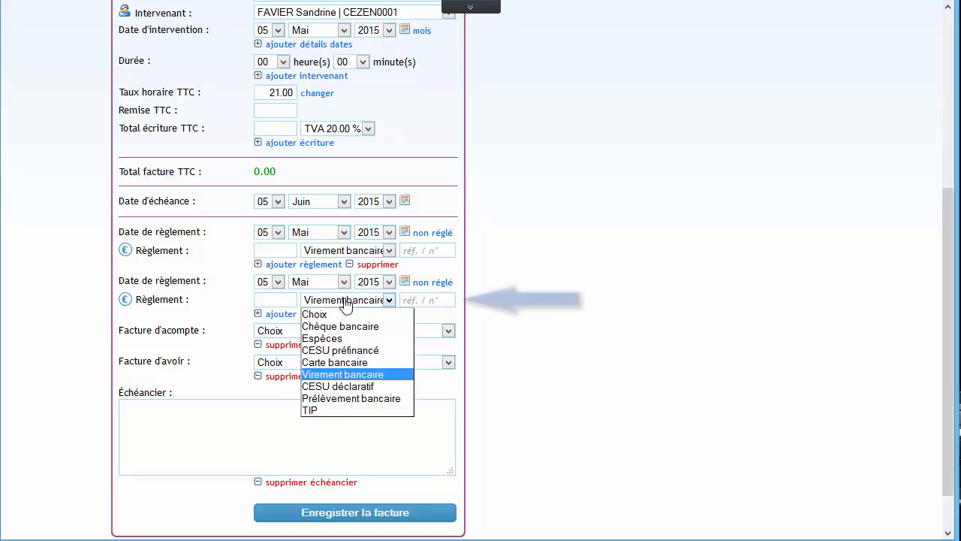
pyautogui.click(436, 301)
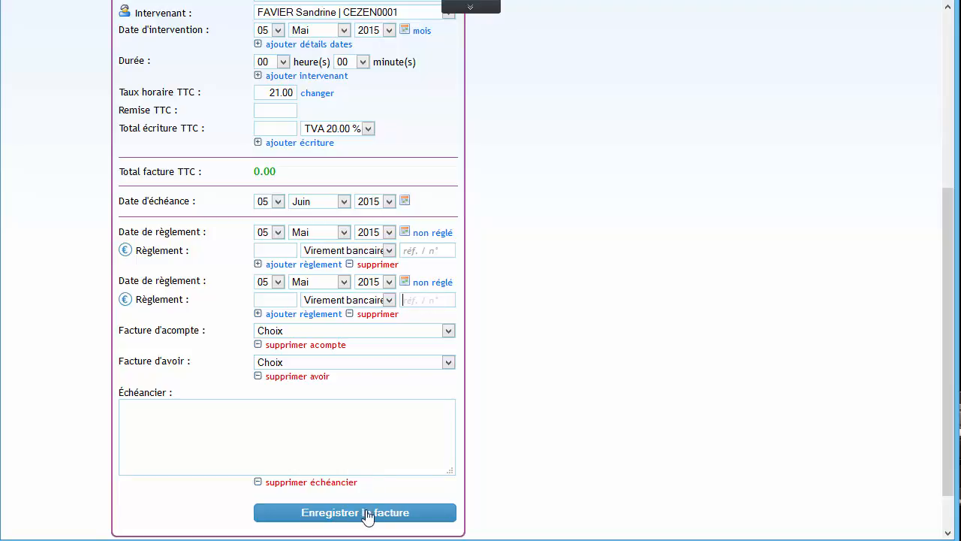
# Remove the échéancier, avoir, acompte and second payment from the new invoice, confirming each deletion
pyautogui.click(328, 484)
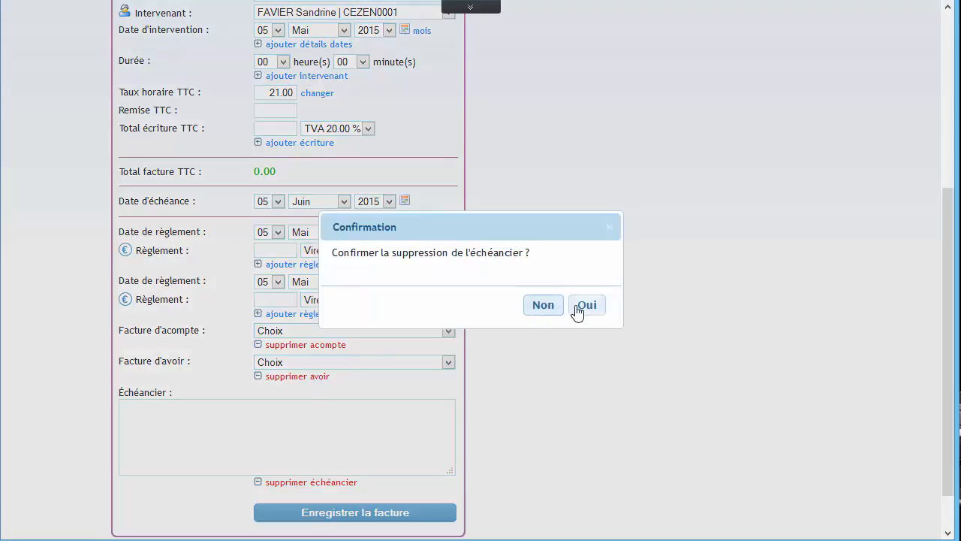
pyautogui.click(579, 311)
pyautogui.click(300, 419)
pyautogui.click(580, 310)
pyautogui.click(306, 405)
pyautogui.click(575, 312)
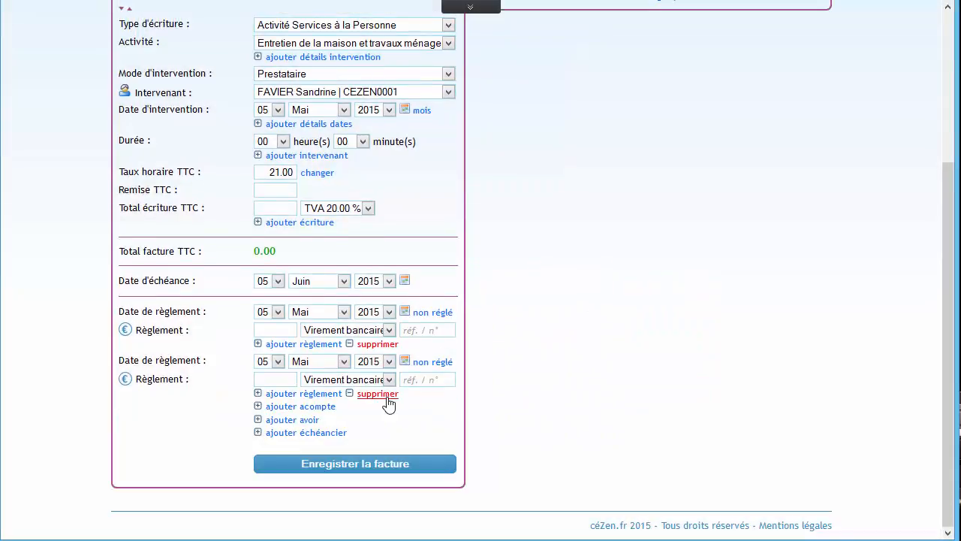
pyautogui.click(388, 399)
pyautogui.click(578, 311)
# Display all existing invoices by invoice and expand the legend explaining their icons
pyautogui.scroll(3, 458, 351)
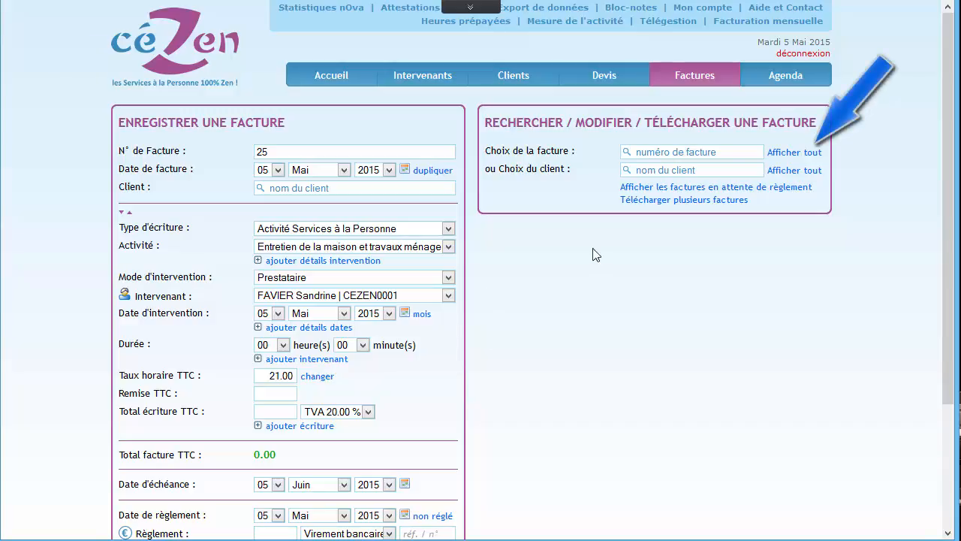
pyautogui.click(798, 160)
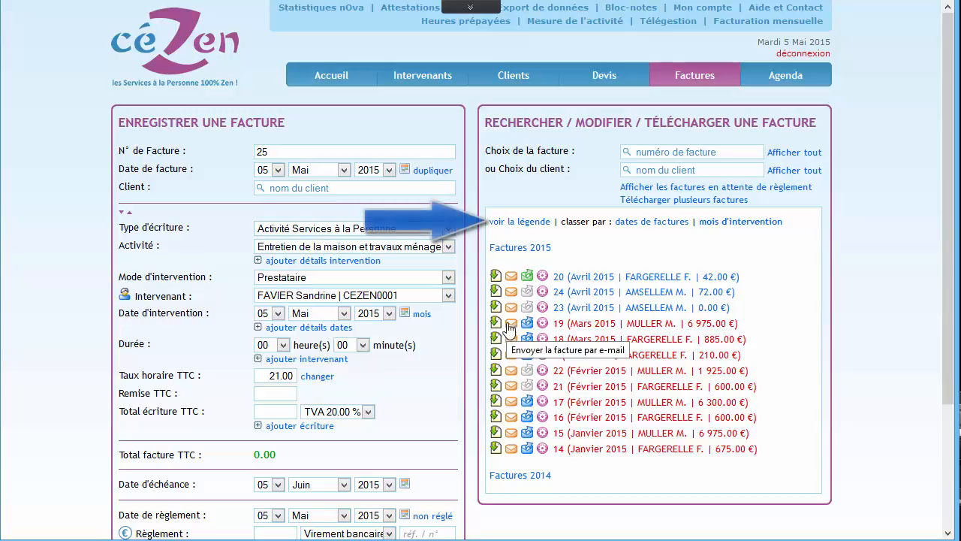
pyautogui.click(516, 223)
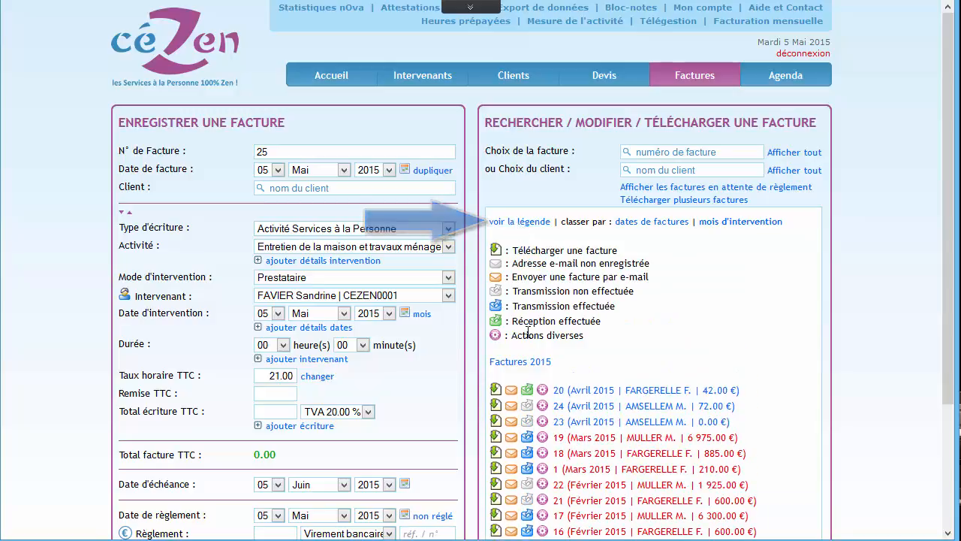
# Email the Avril 2015 invoice of 72.00 € to its client as a Facture normale with the Facture à régler message
pyautogui.scroll(-3, 528, 331)
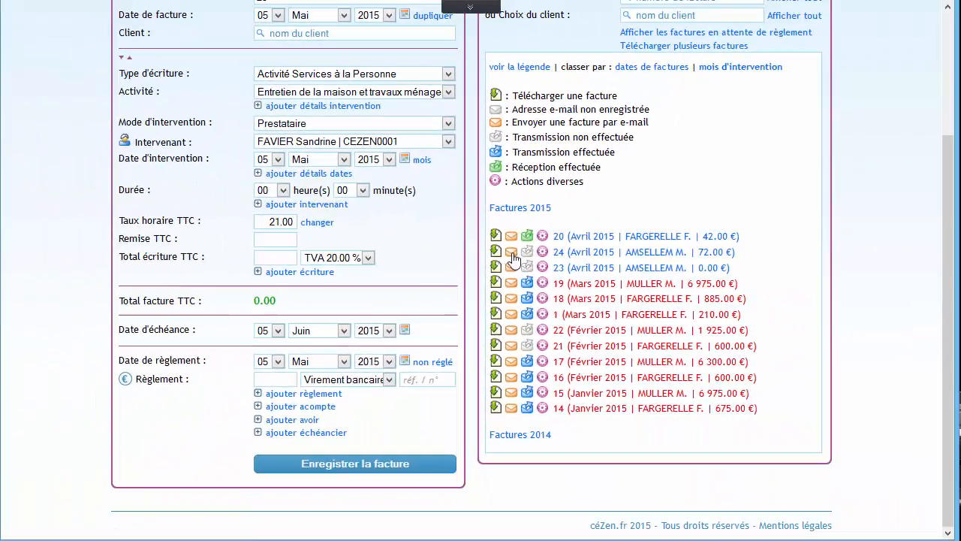
pyautogui.click(511, 254)
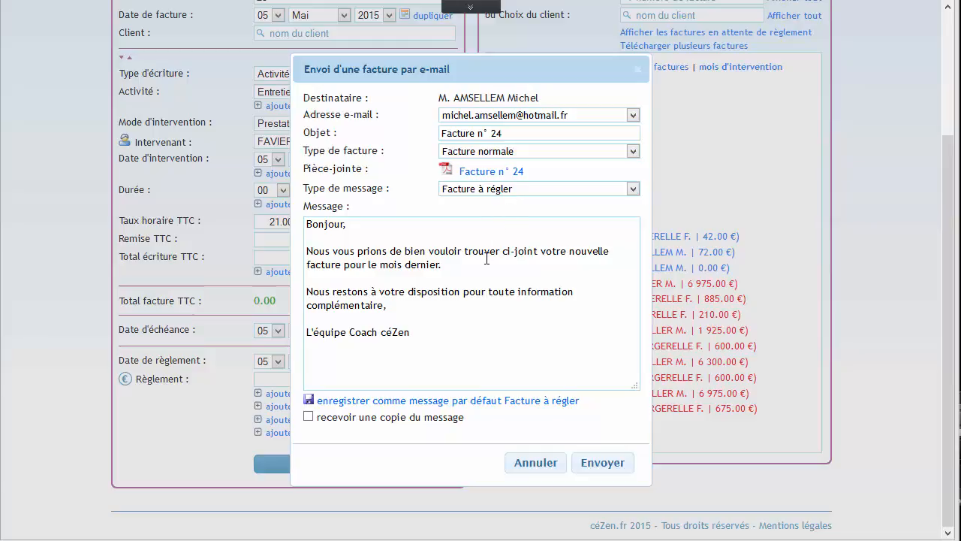
pyautogui.click(500, 188)
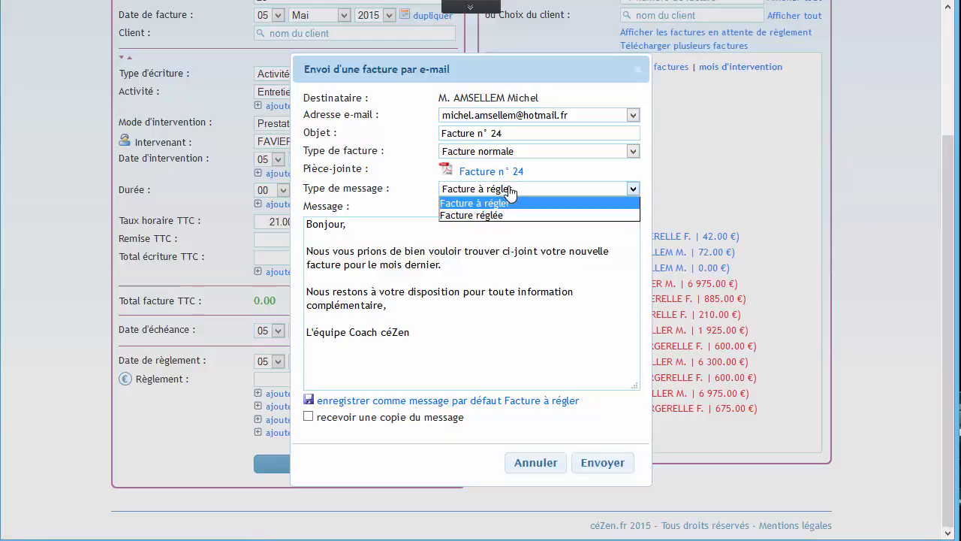
pyautogui.click(397, 181)
pyautogui.click(461, 152)
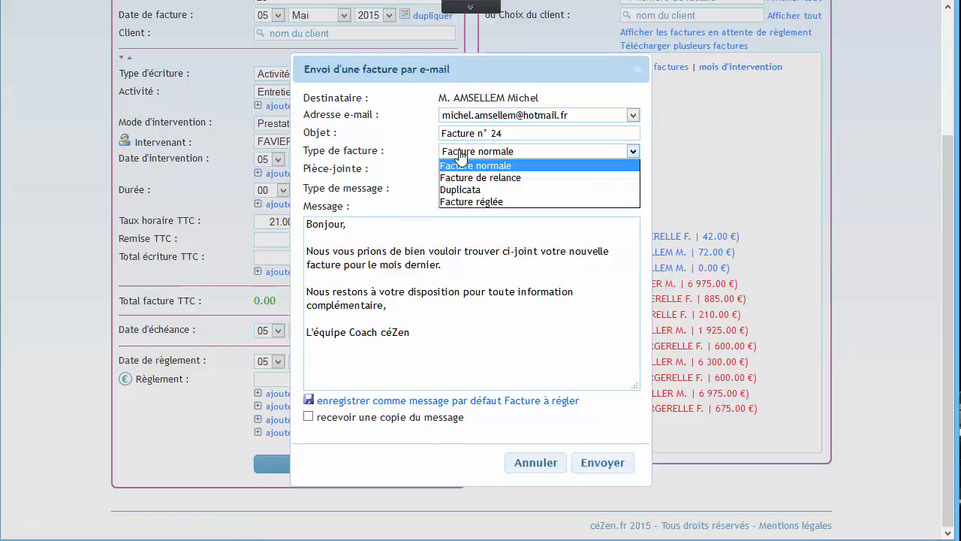
pyautogui.click(417, 155)
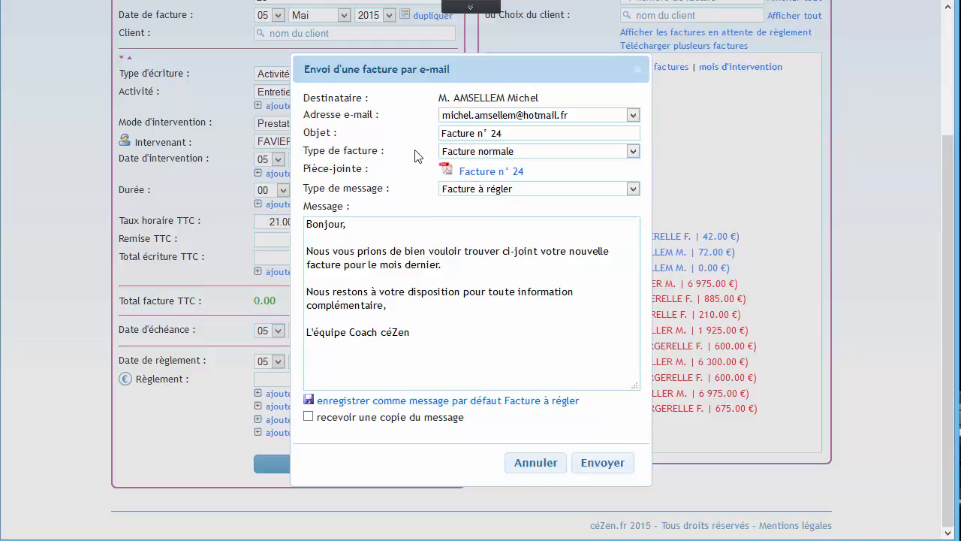
pyautogui.scroll(2, 508, 293)
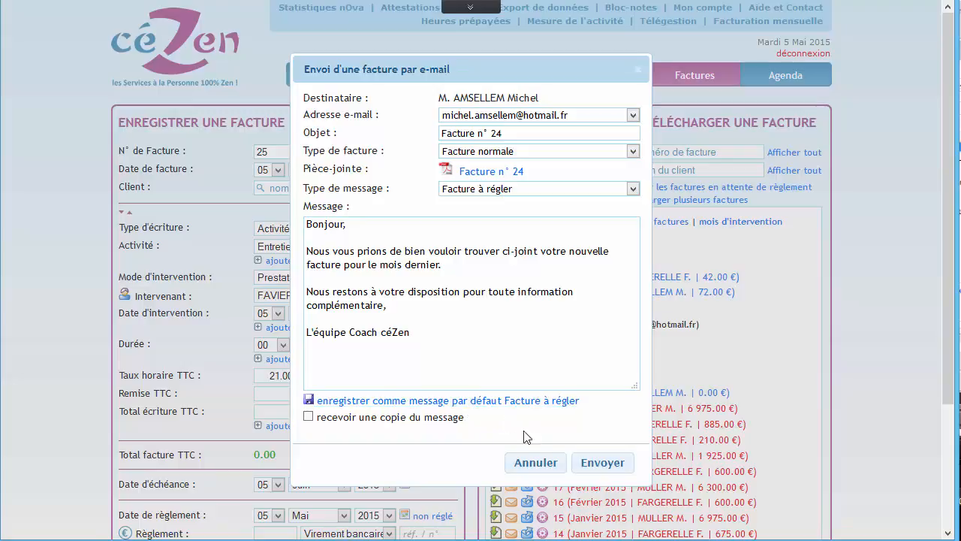
pyautogui.click(599, 470)
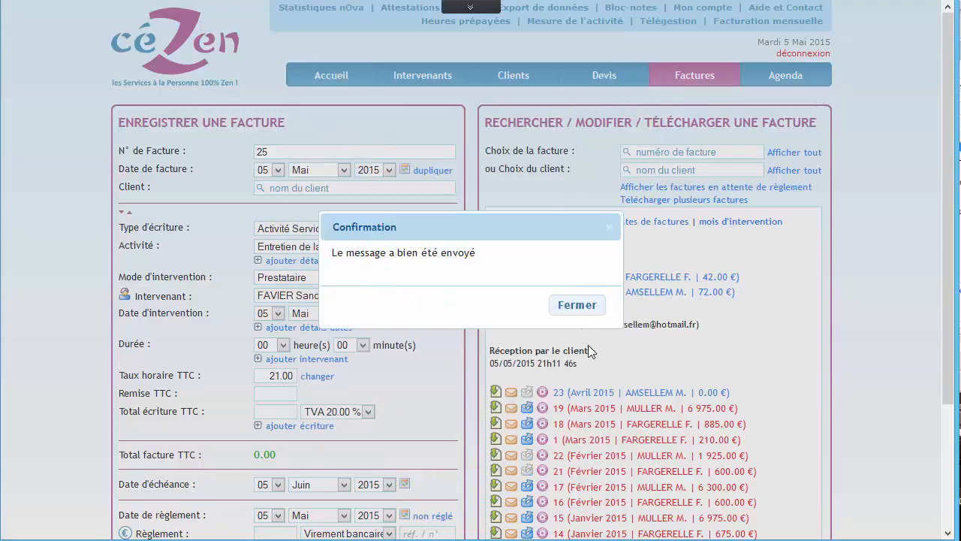
pyautogui.click(577, 305)
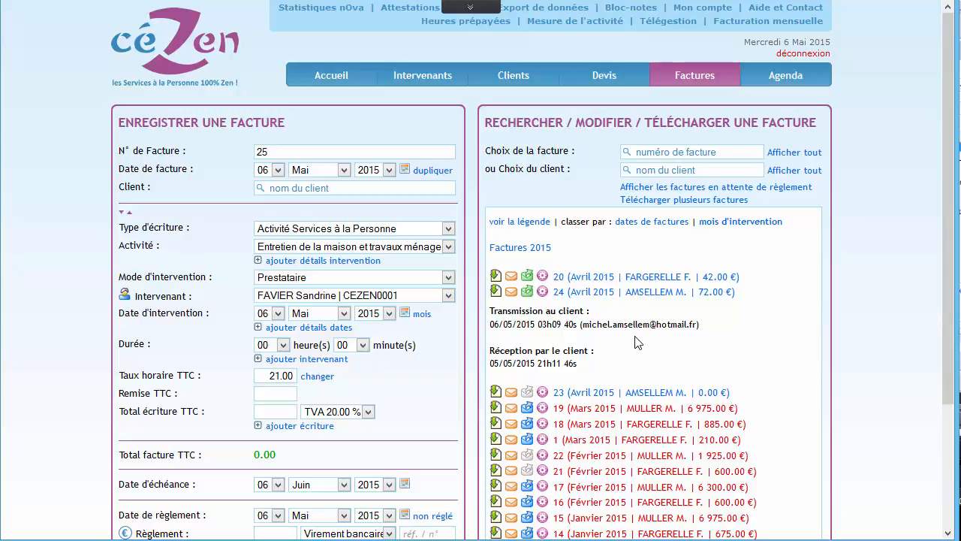
# Email the same 72.00 € Avril 2015 invoice again to its client as a Facture de relance
pyautogui.click(511, 292)
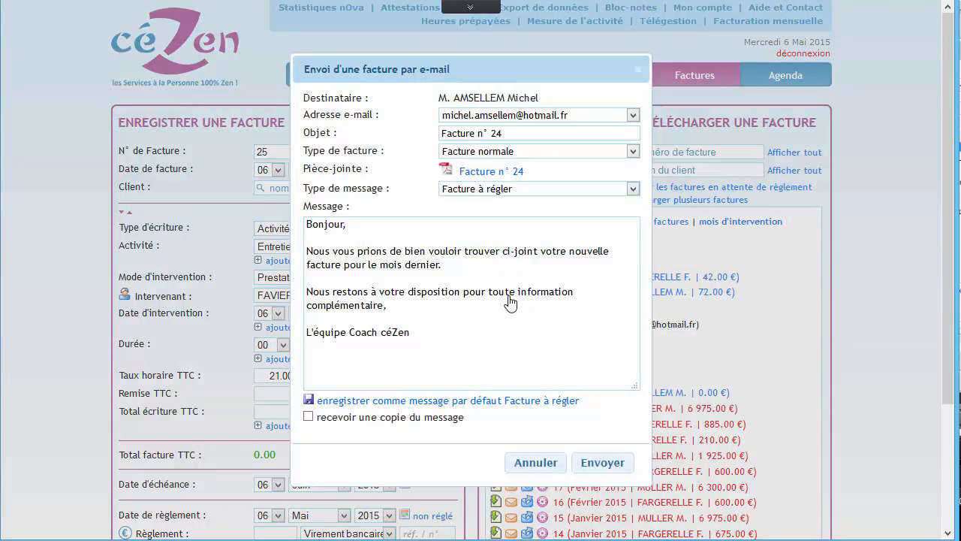
pyautogui.click(523, 154)
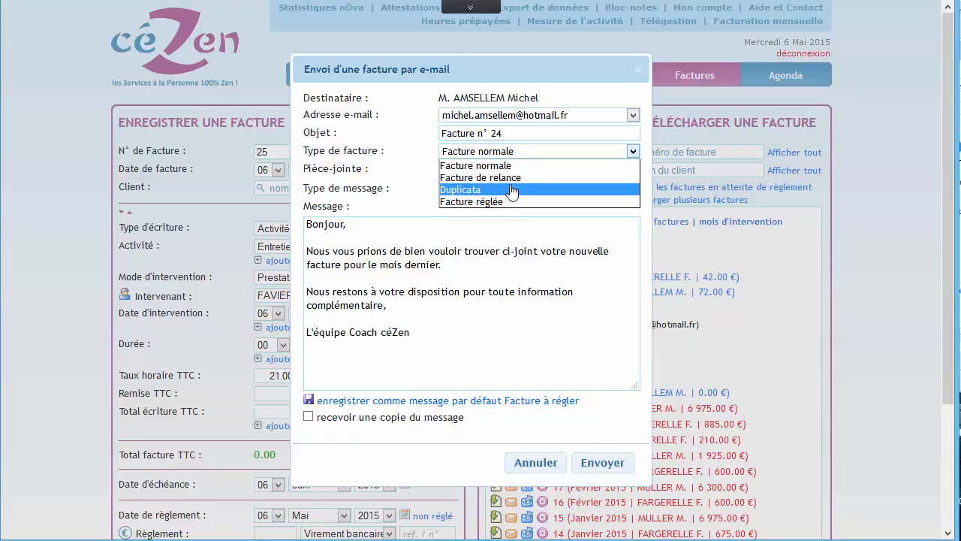
pyautogui.click(512, 181)
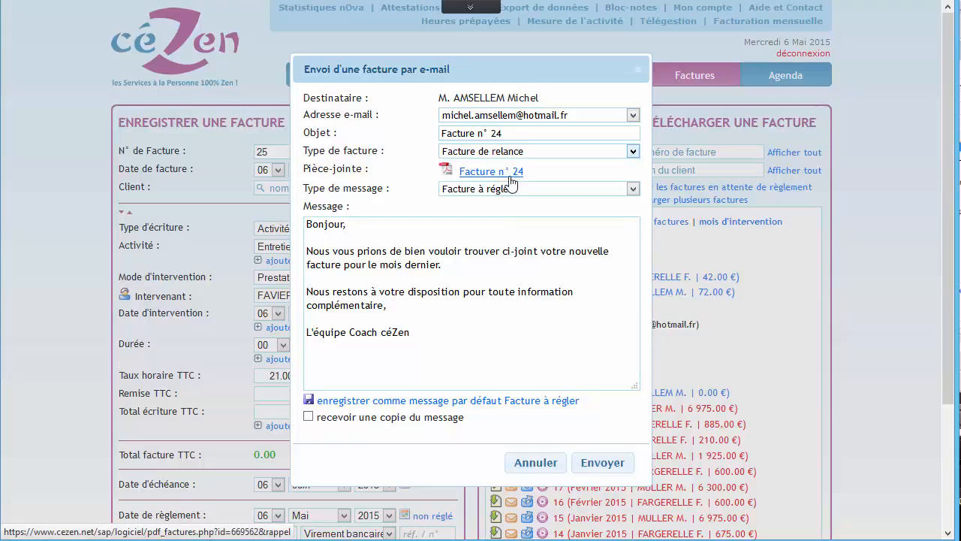
pyautogui.click(588, 464)
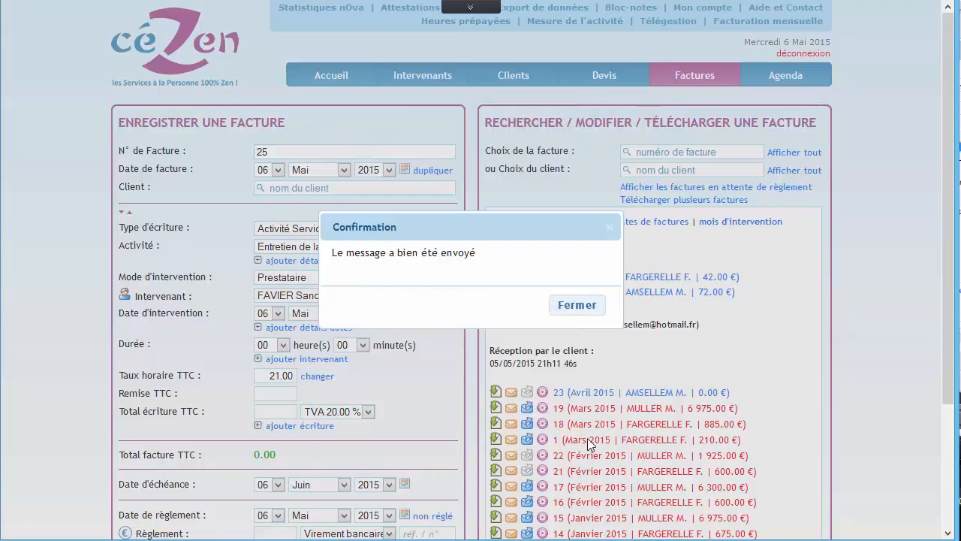
pyautogui.click(571, 308)
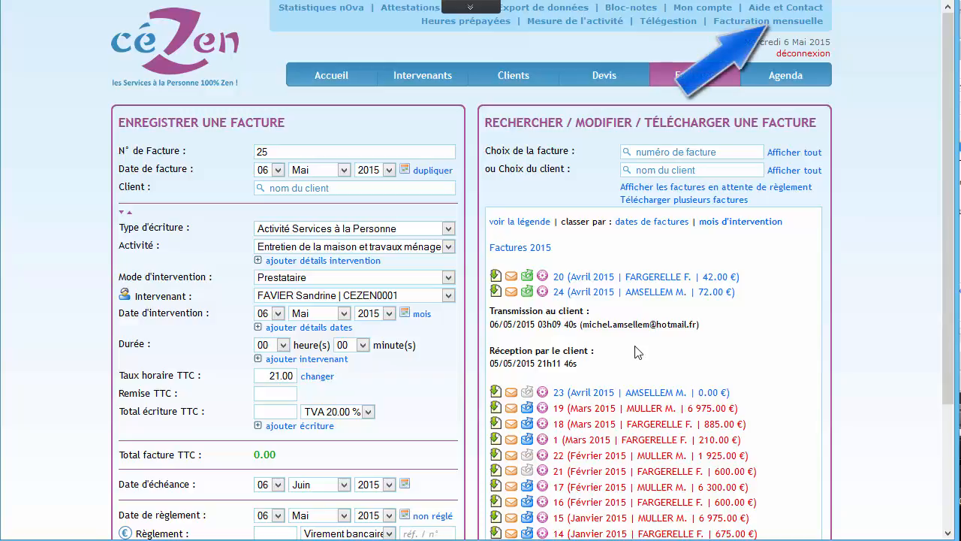
# Open Facturation mensuelle, load the Avril 2015 period and switch it to Mars 2015
pyautogui.click(772, 23)
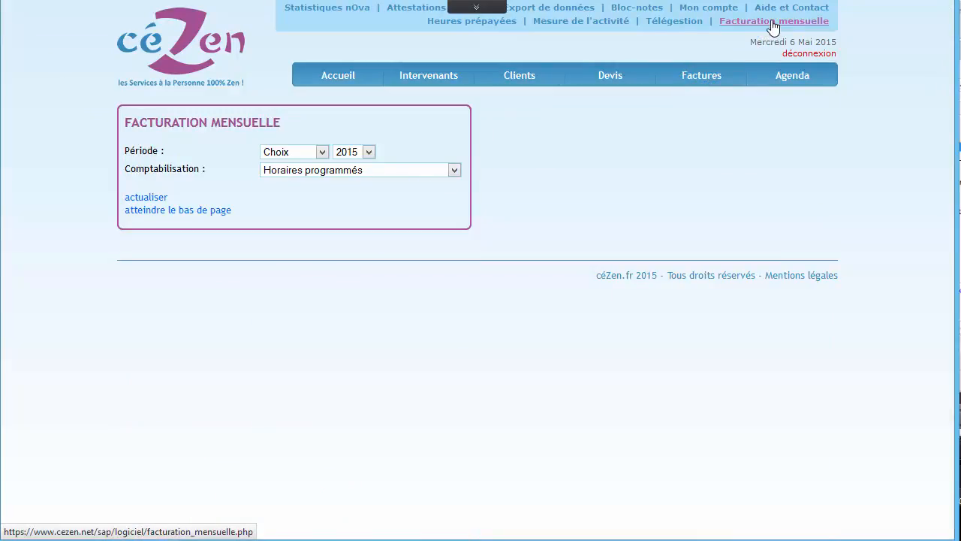
pyautogui.click(283, 161)
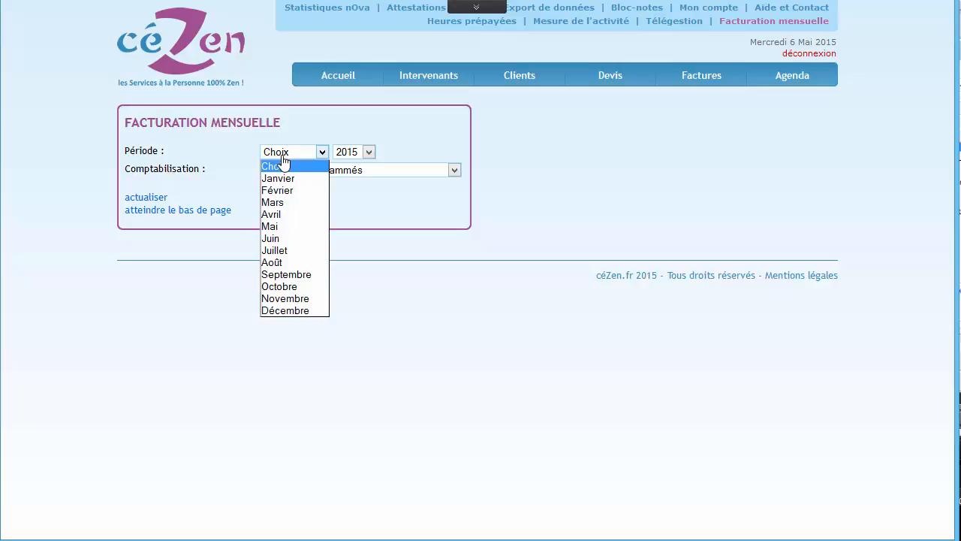
pyautogui.click(283, 216)
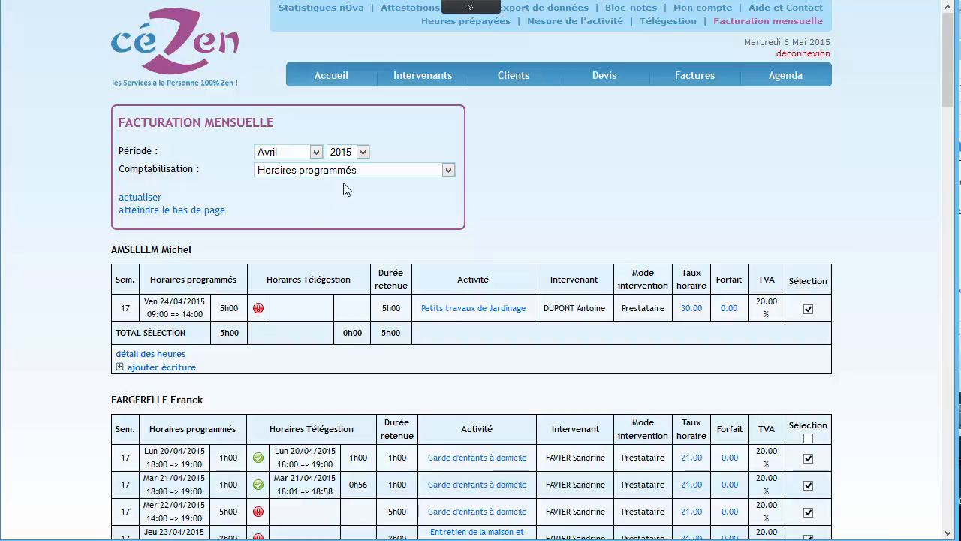
pyautogui.click(360, 174)
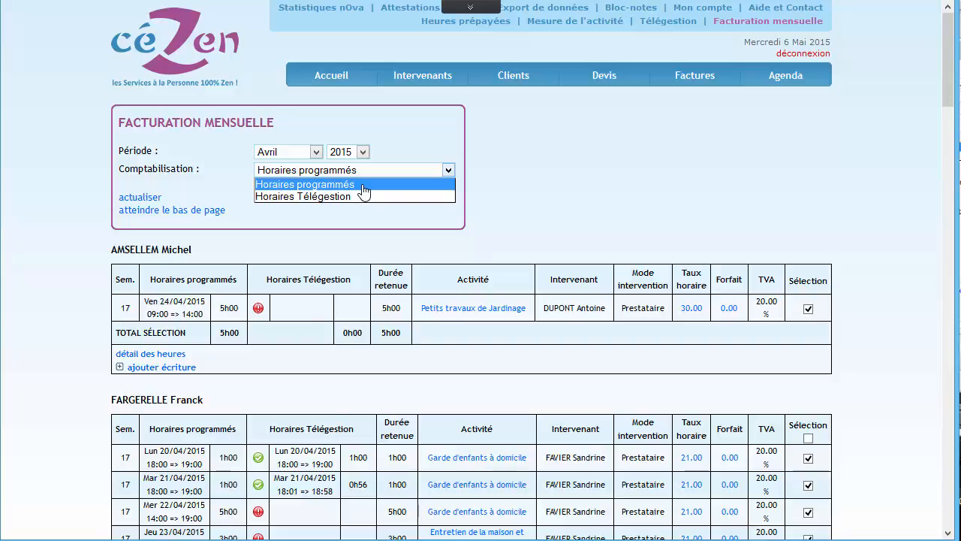
pyautogui.click(312, 152)
pyautogui.click(315, 192)
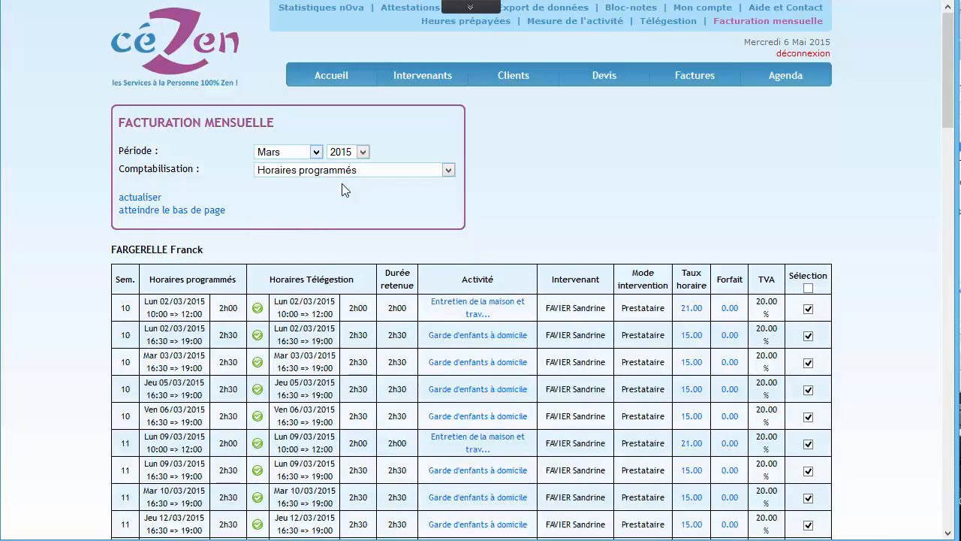
# Set Comptabilisation to Horaires Télégestion and keep the rounding rule at 5 minutes à l'approchant
pyautogui.click(345, 172)
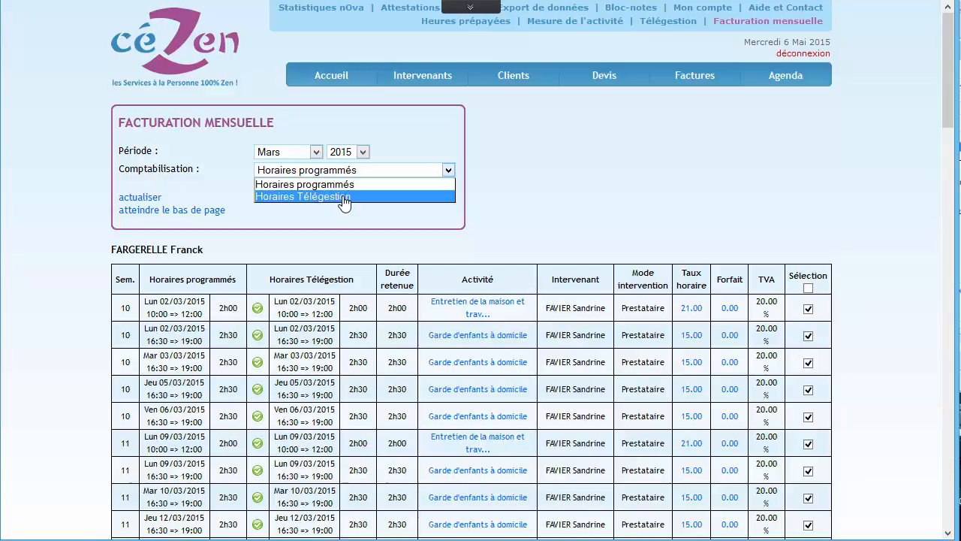
pyautogui.click(349, 194)
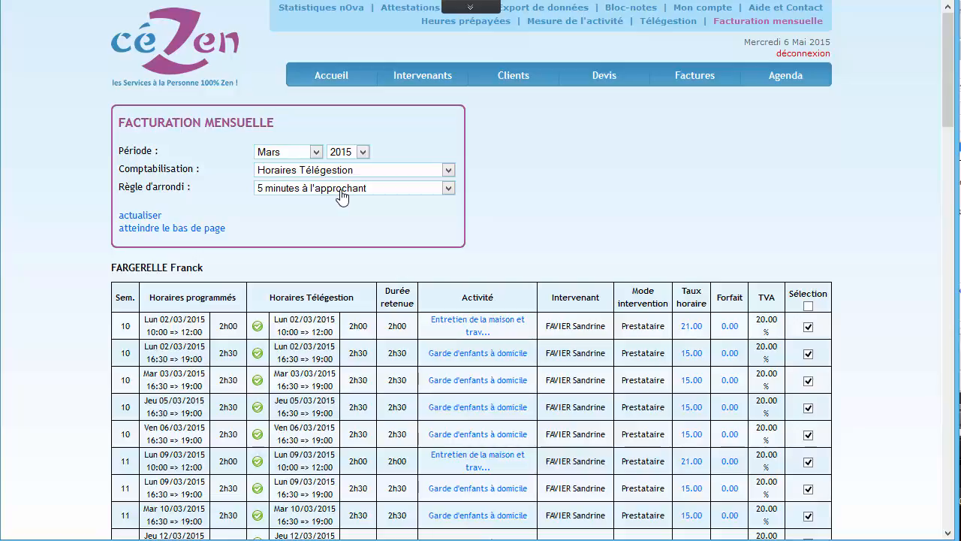
pyautogui.click(342, 195)
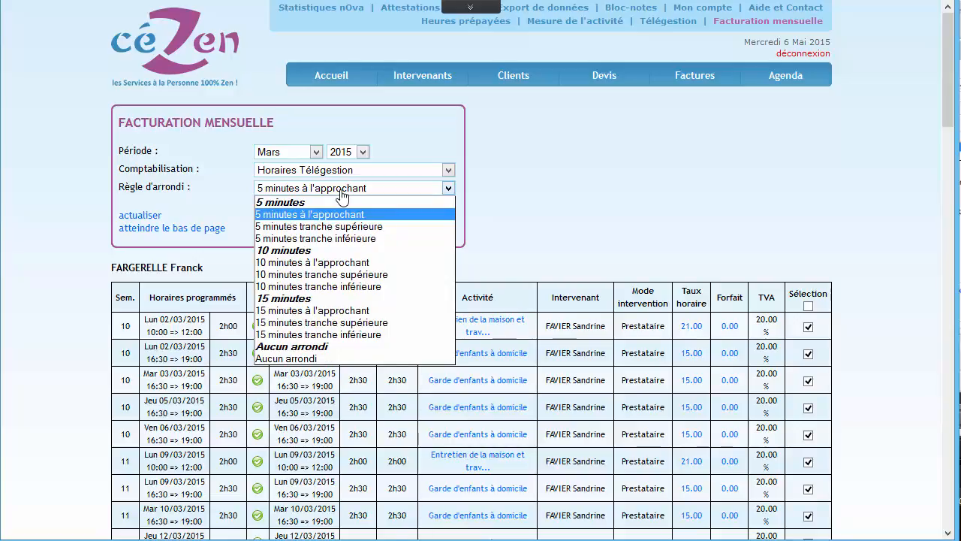
pyautogui.click(313, 217)
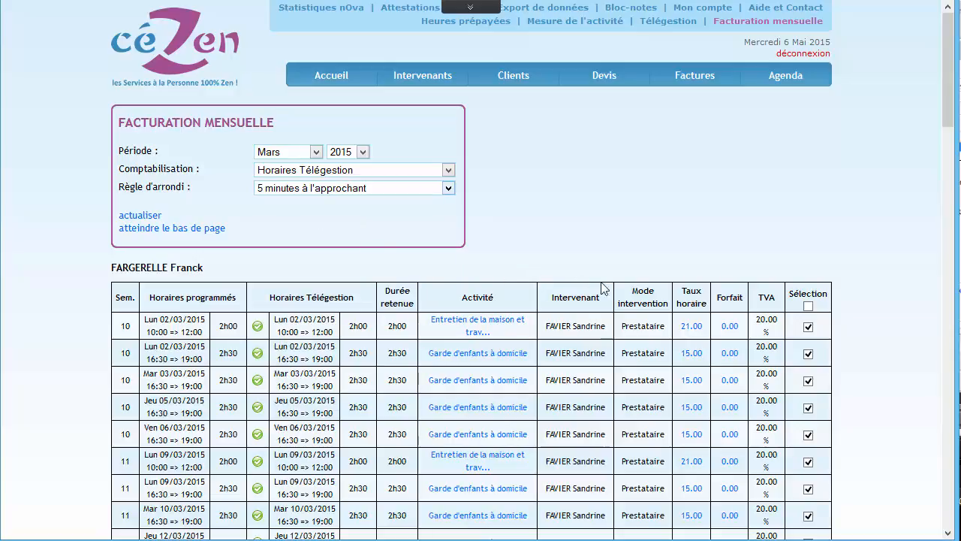
# Examine the March interventions of both clients, from the invoicing settings down to the invoice recording options
pyautogui.scroll(-8, 885, 347)
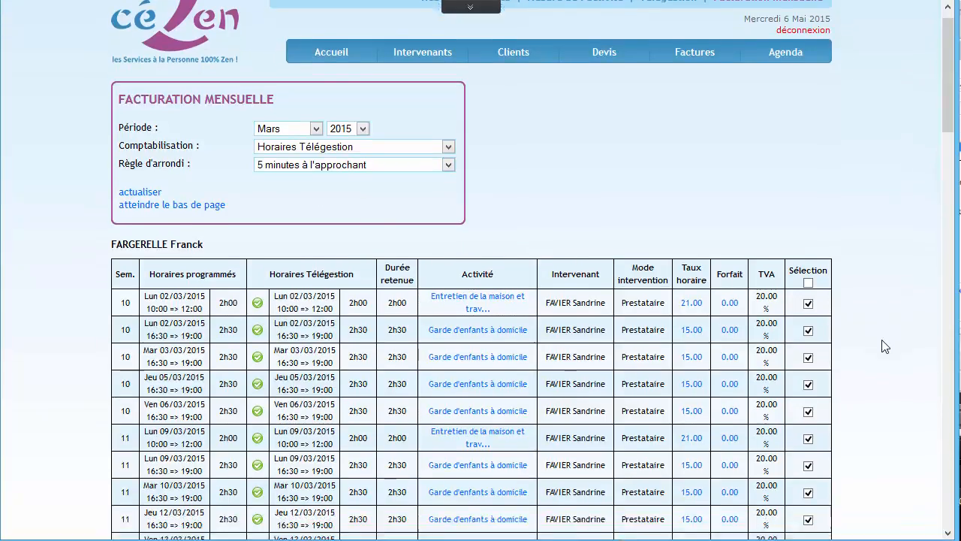
pyautogui.scroll(-3, 885, 346)
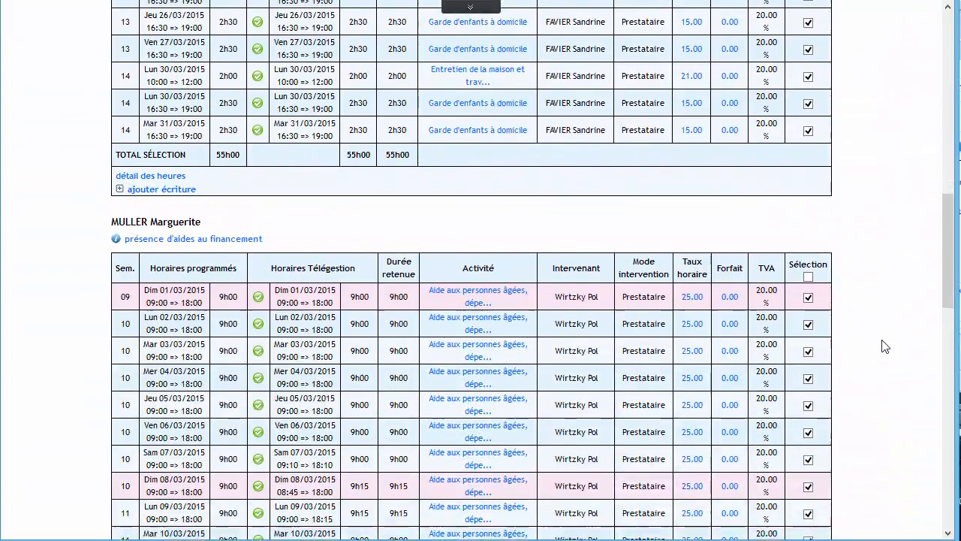
pyautogui.scroll(-8, 884, 346)
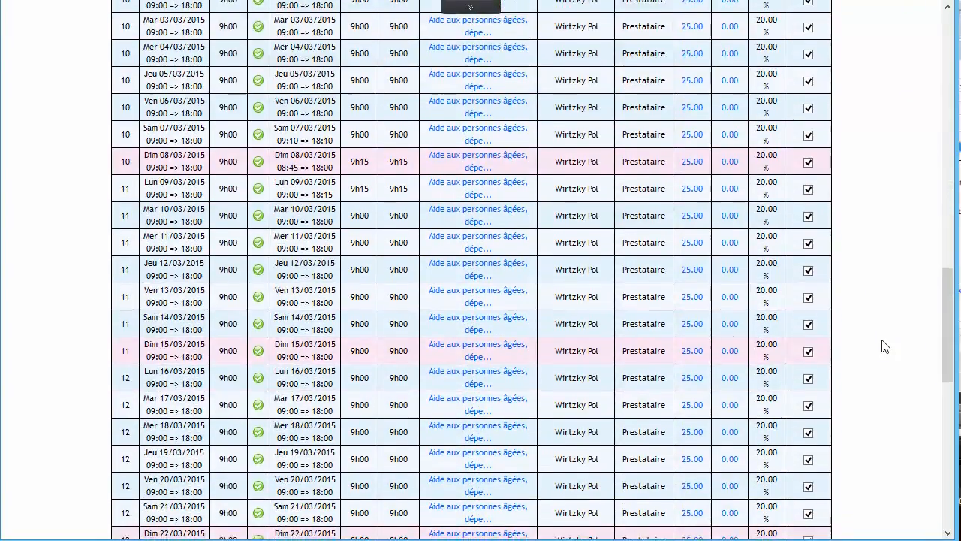
pyautogui.scroll(-4, 885, 346)
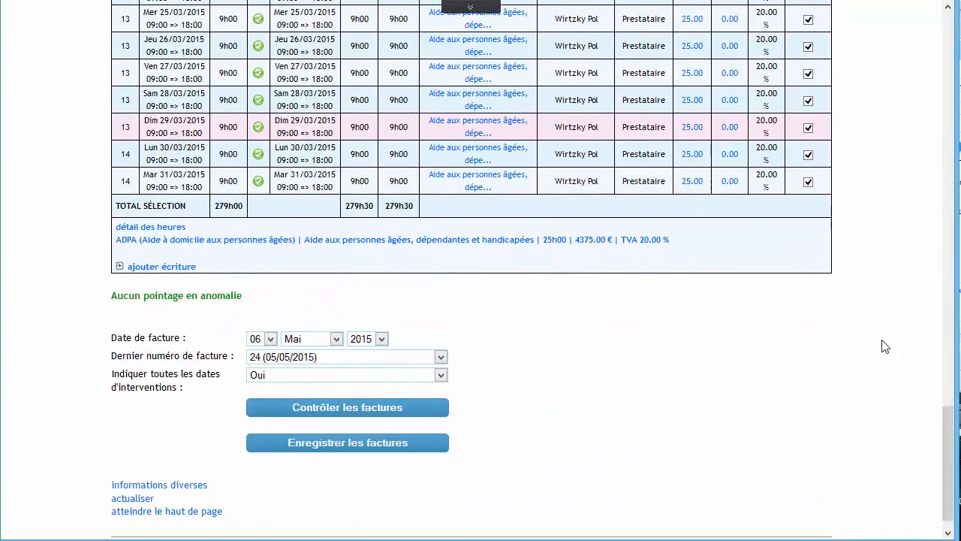
pyautogui.scroll(5, 884, 346)
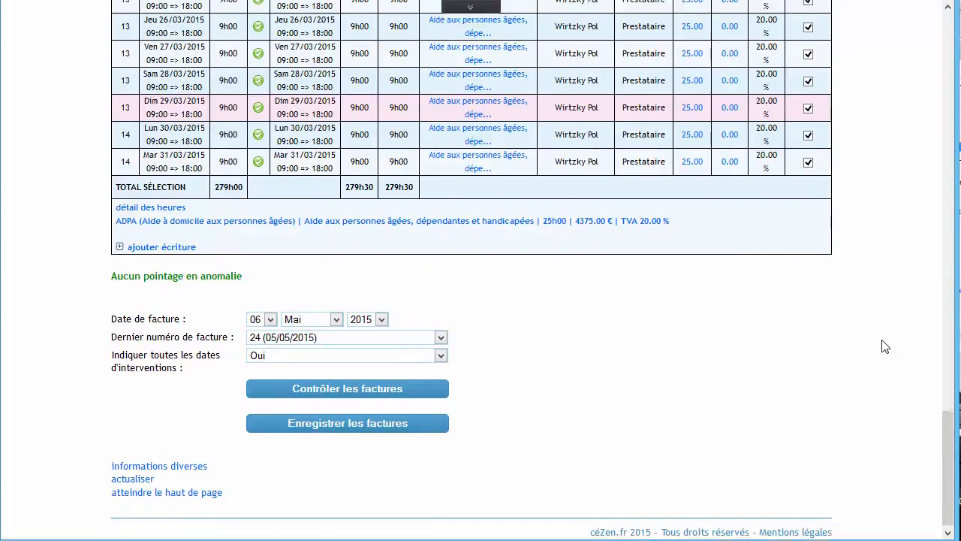
pyautogui.scroll(12, 884, 346)
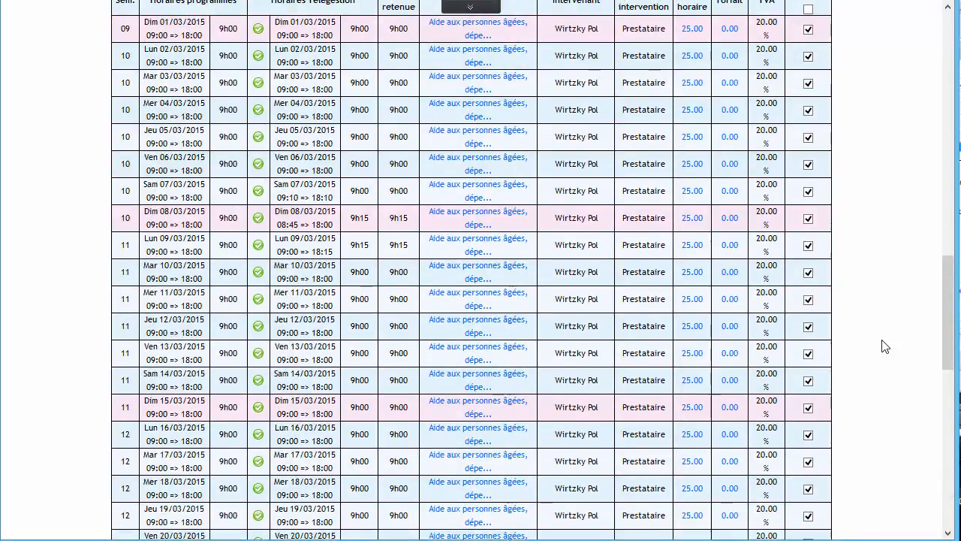
pyautogui.scroll(6, 884, 346)
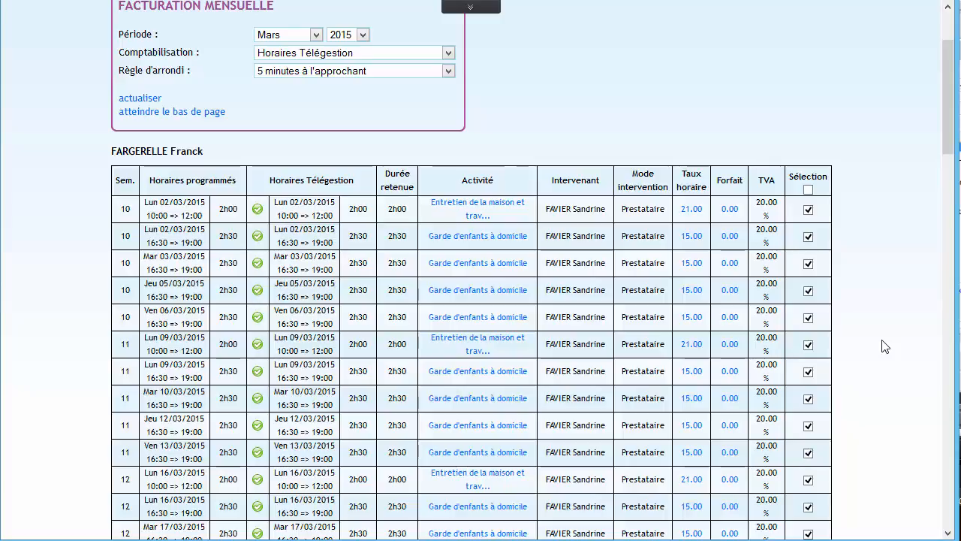
# Compare the second client's scheduled, Télégestion and retained hours for March, including the Total sélection row
pyautogui.scroll(-6, 886, 346)
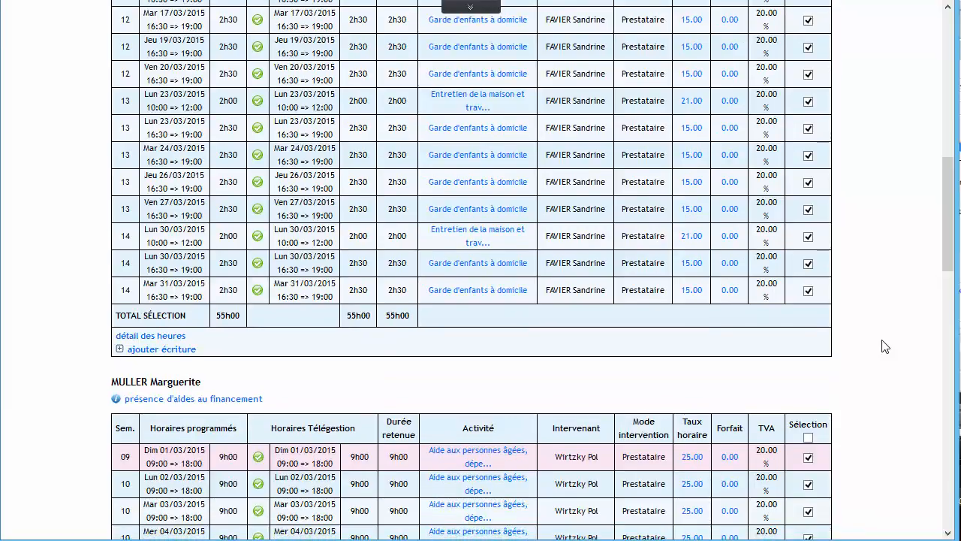
pyautogui.scroll(-5, 885, 346)
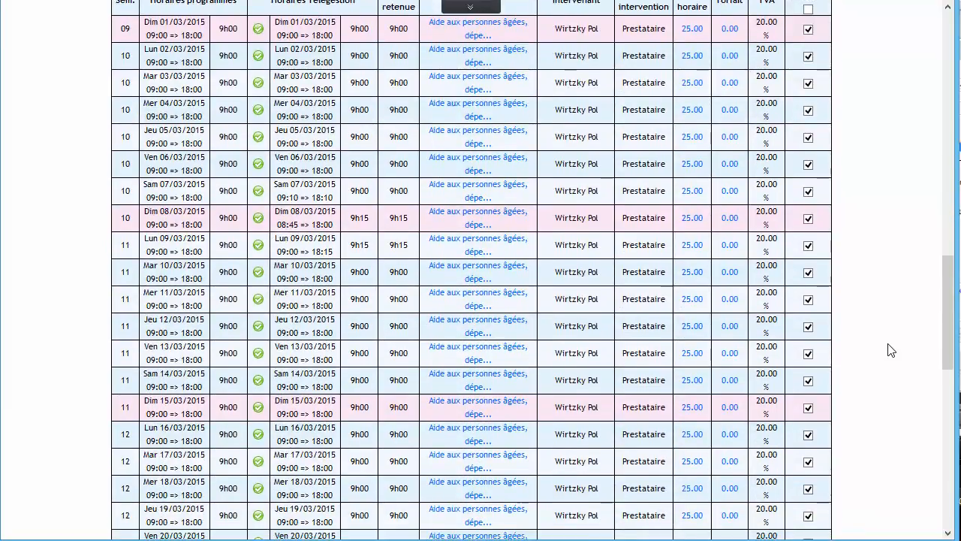
pyautogui.scroll(-8, 890, 350)
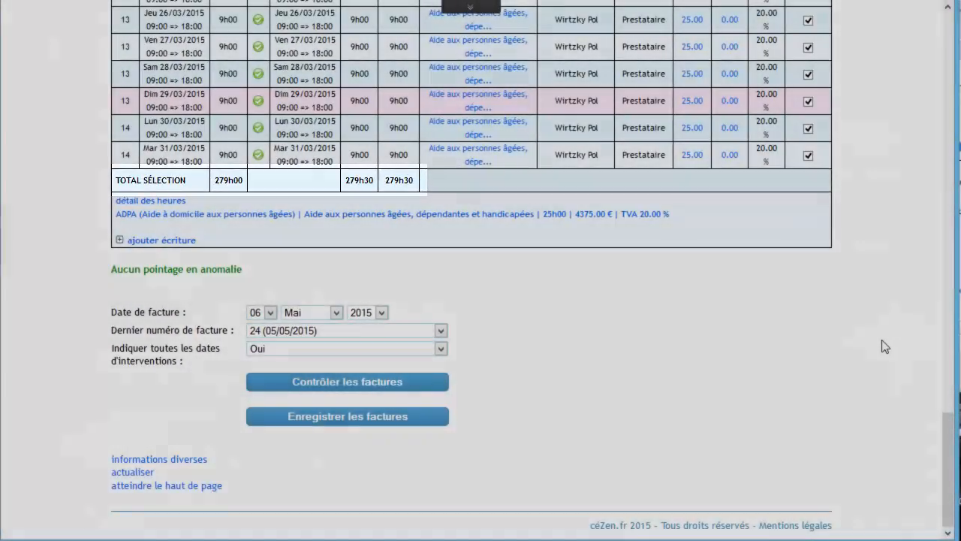
pyautogui.scroll(2, 885, 346)
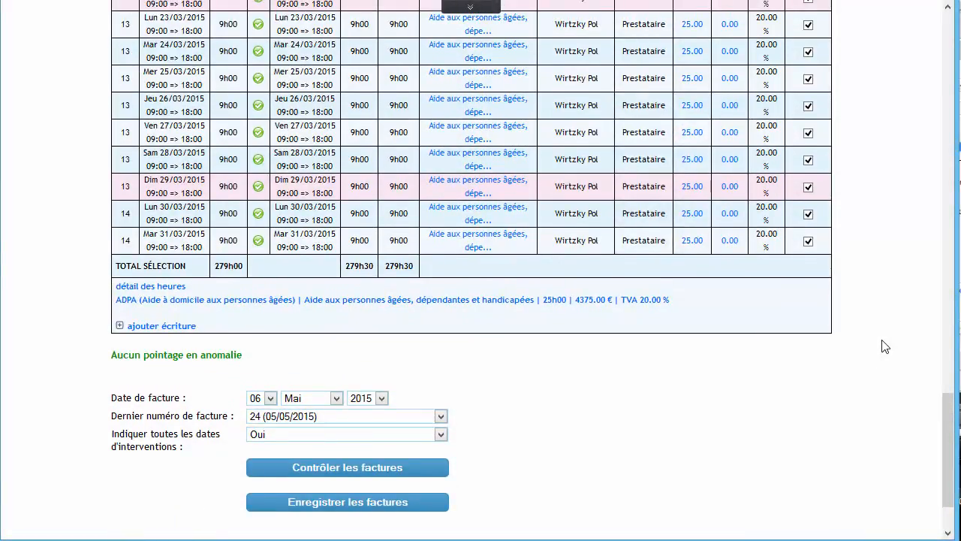
pyautogui.scroll(6, 885, 346)
pyautogui.scroll(-3, 885, 346)
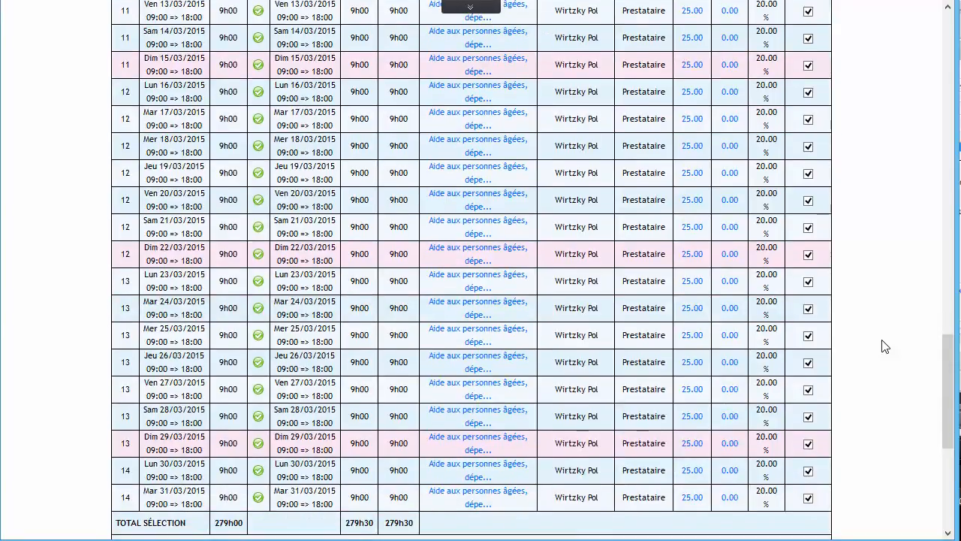
pyautogui.scroll(-2, 885, 346)
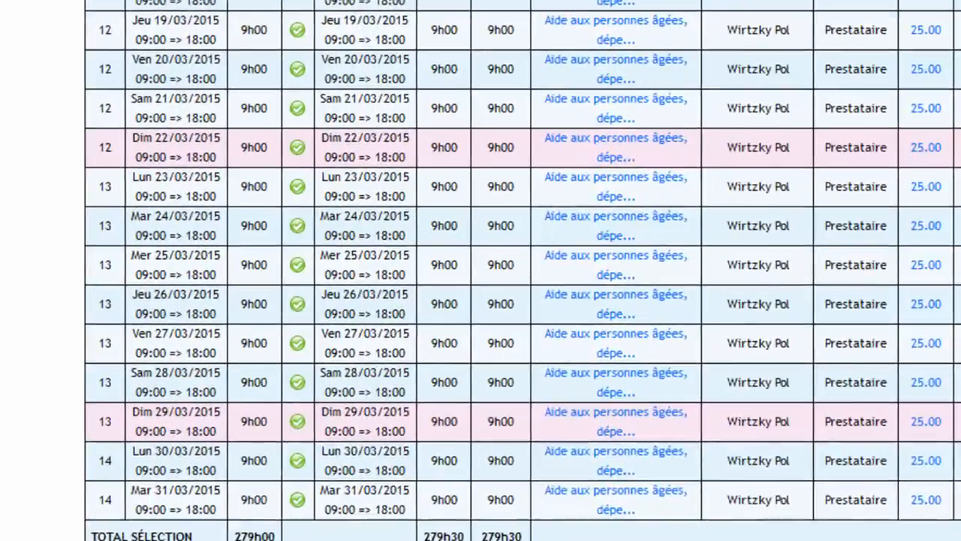
pyautogui.scroll(5, 884, 346)
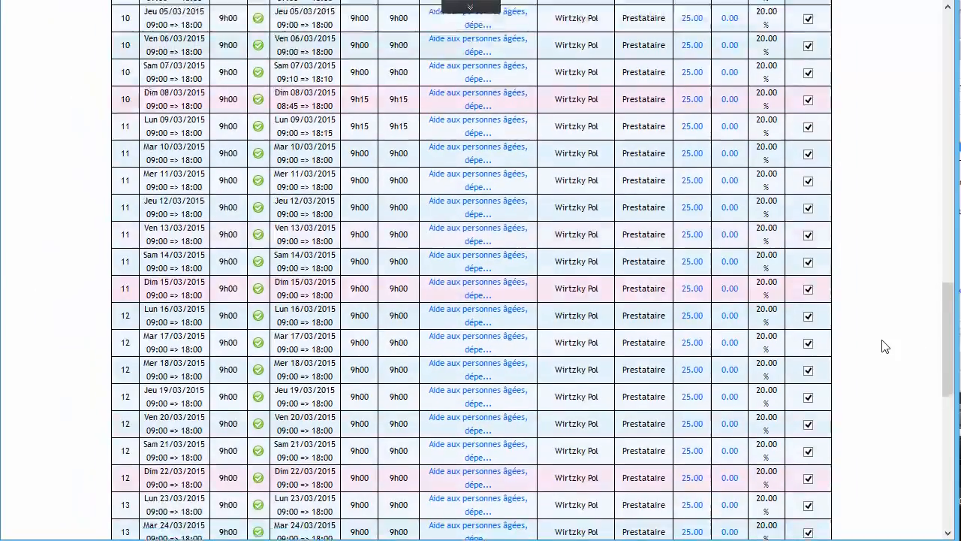
# Inspect the Type d'écriture, Type aide and Mode d'intervention choices in a new entry for the second client, and close it unsaved
pyautogui.scroll(-5, 885, 347)
pyautogui.scroll(-3, 885, 347)
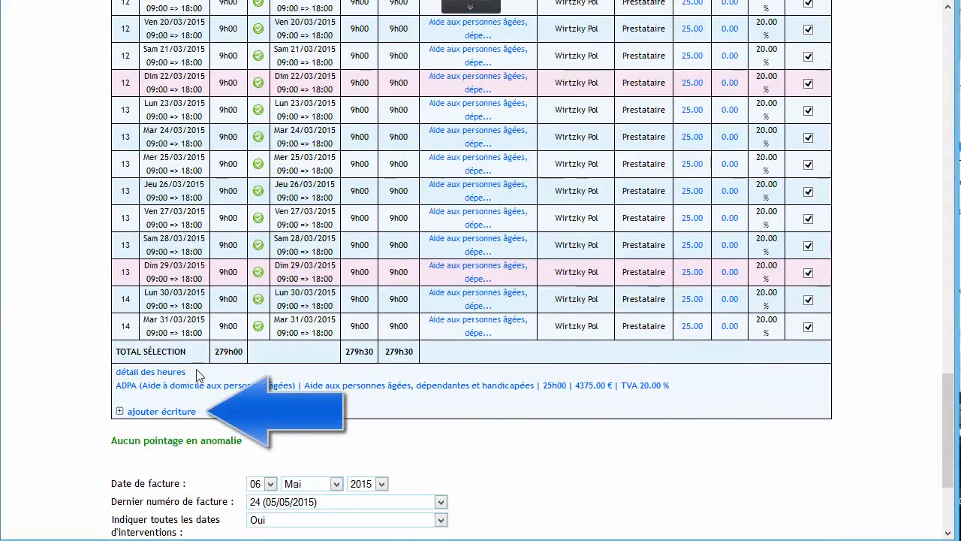
pyautogui.click(183, 414)
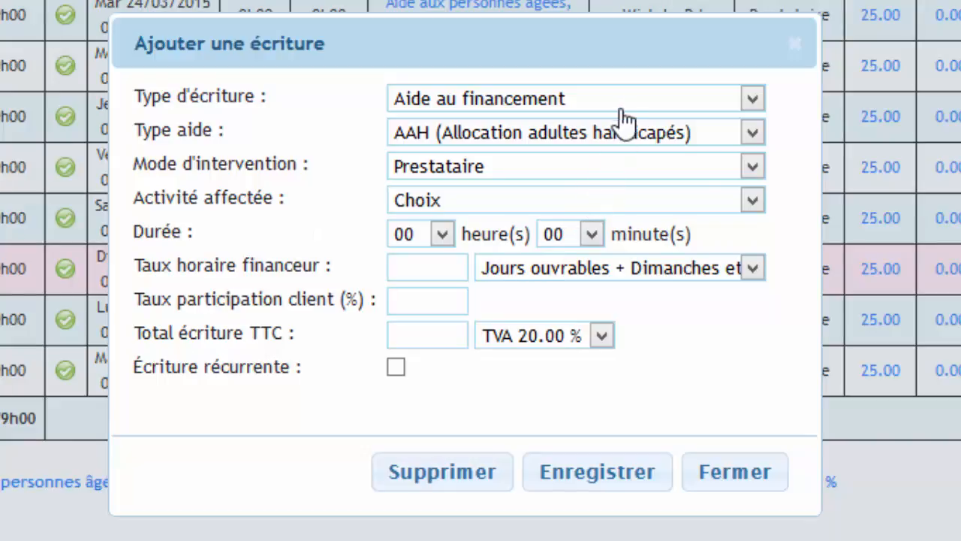
pyautogui.click(625, 105)
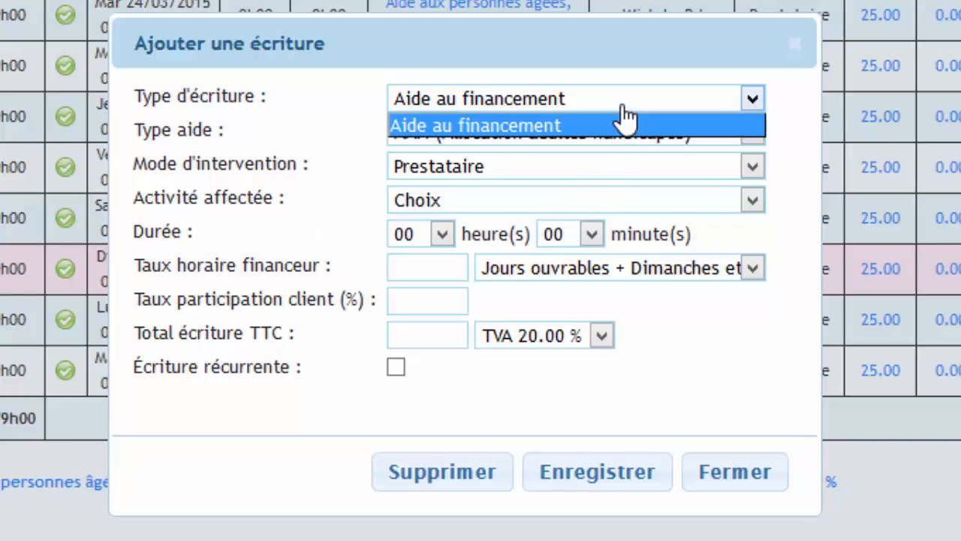
pyautogui.click(626, 142)
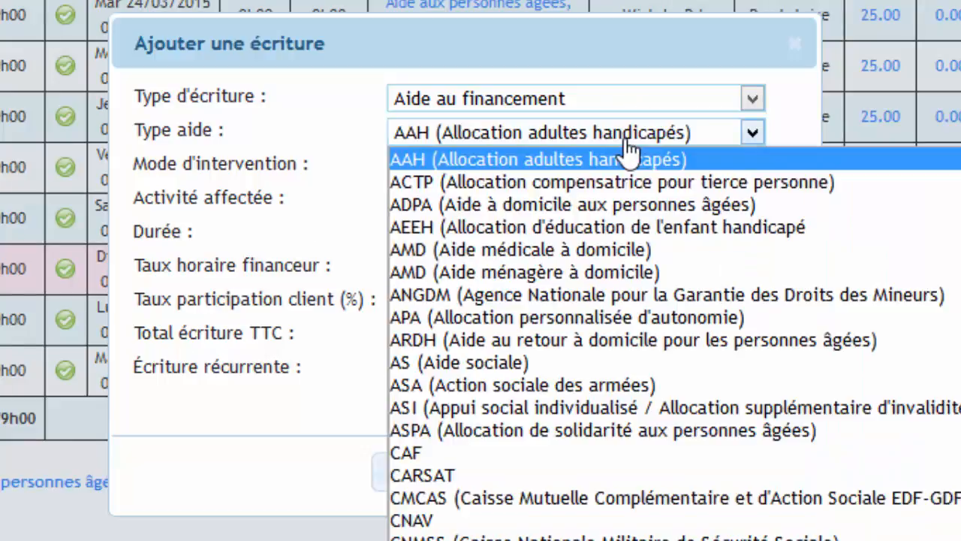
pyautogui.click(208, 163)
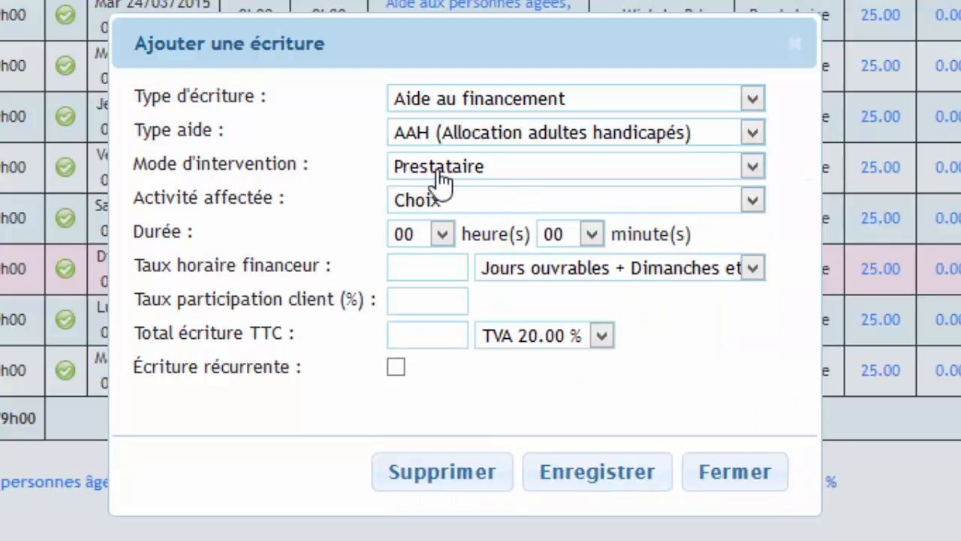
pyautogui.click(439, 179)
pyautogui.click(301, 165)
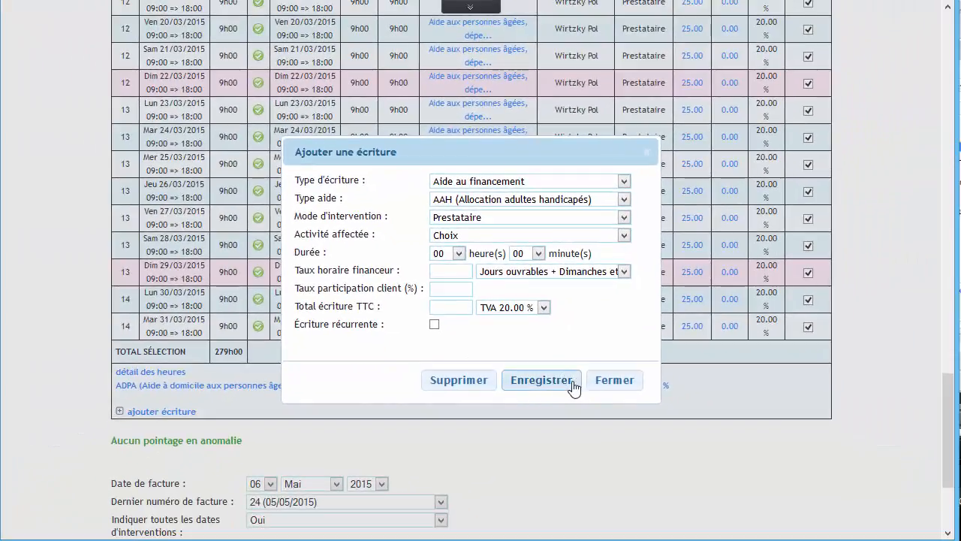
pyautogui.click(595, 383)
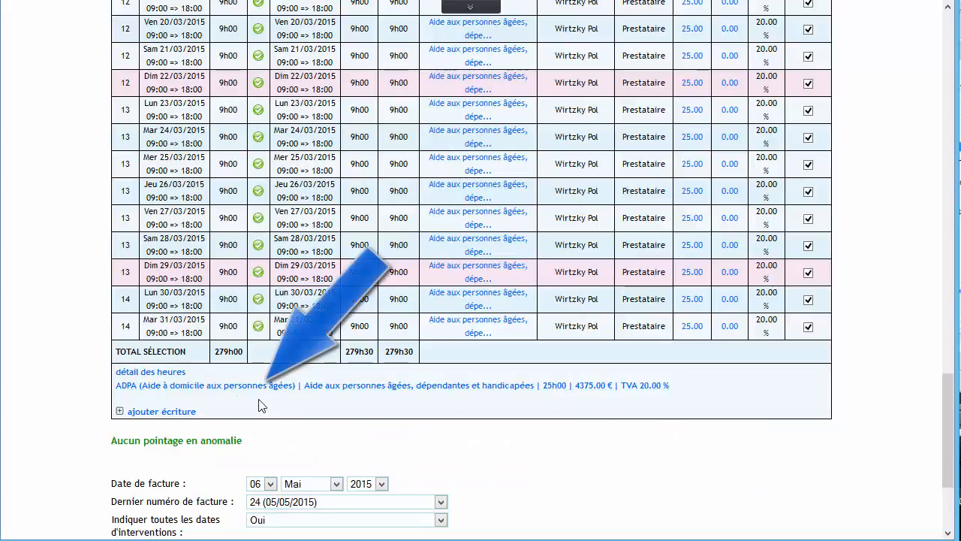
# Open the second client's existing ADPA funding entry, review its duration, rates and total, and close it
pyautogui.click(451, 386)
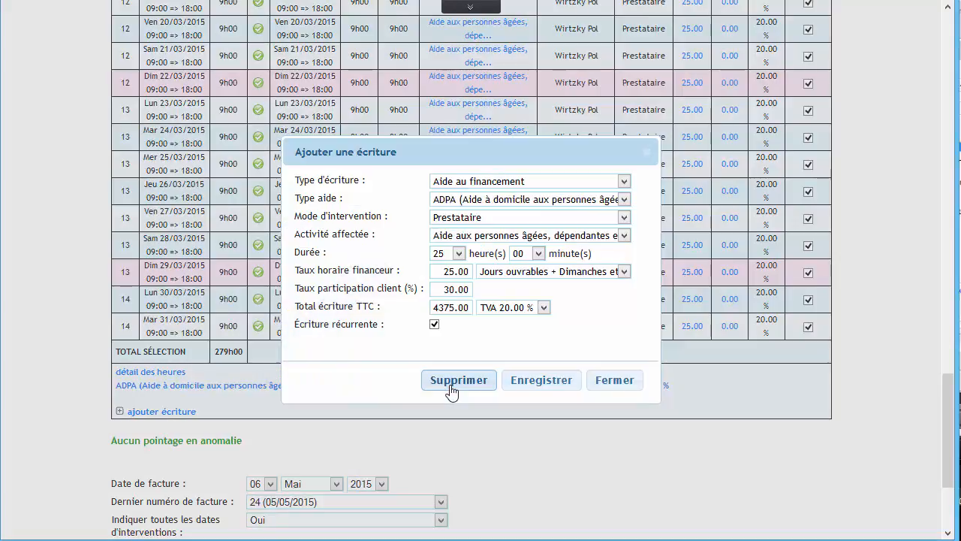
pyautogui.click(574, 387)
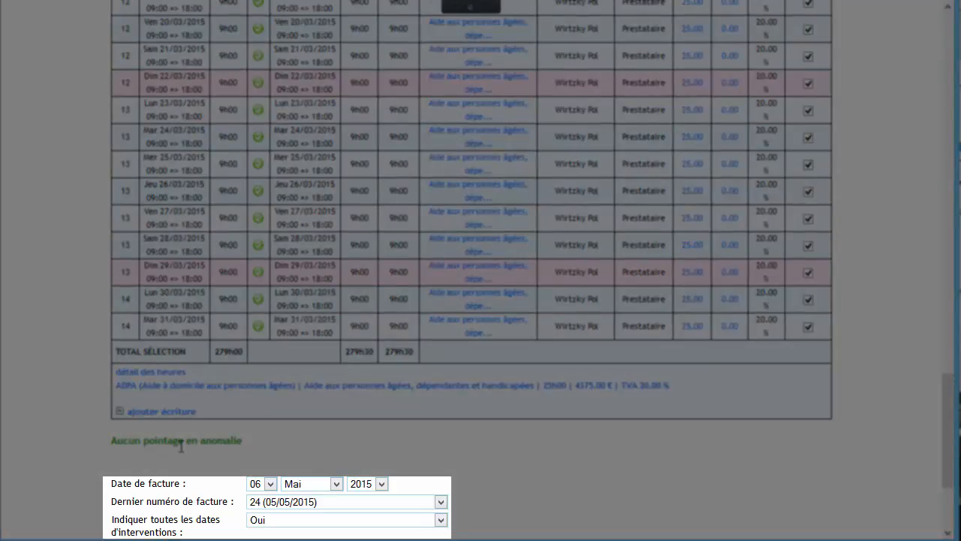
# Generate the control file factures 03-2015.pdf for the March invoices and open it with Adobe Reader
pyautogui.scroll(-2, 181, 446)
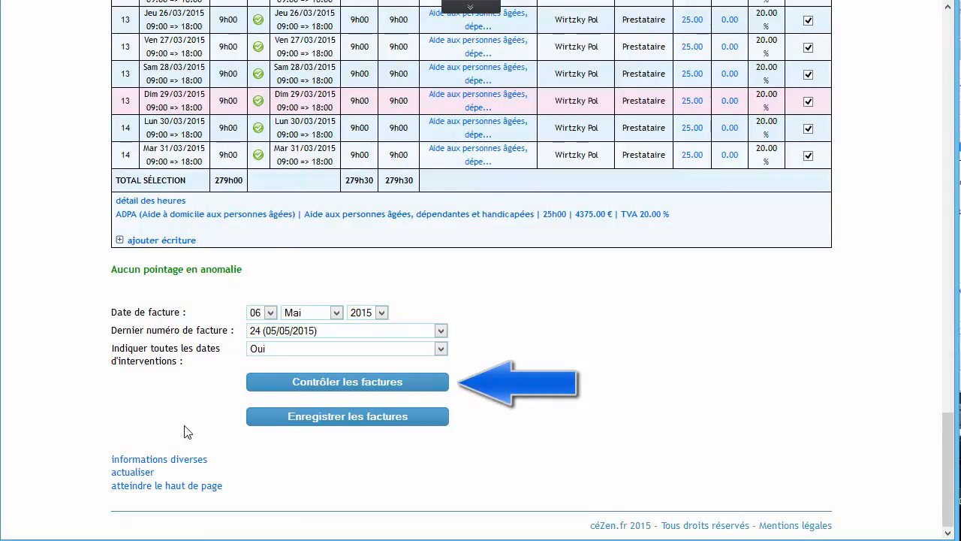
pyautogui.click(349, 382)
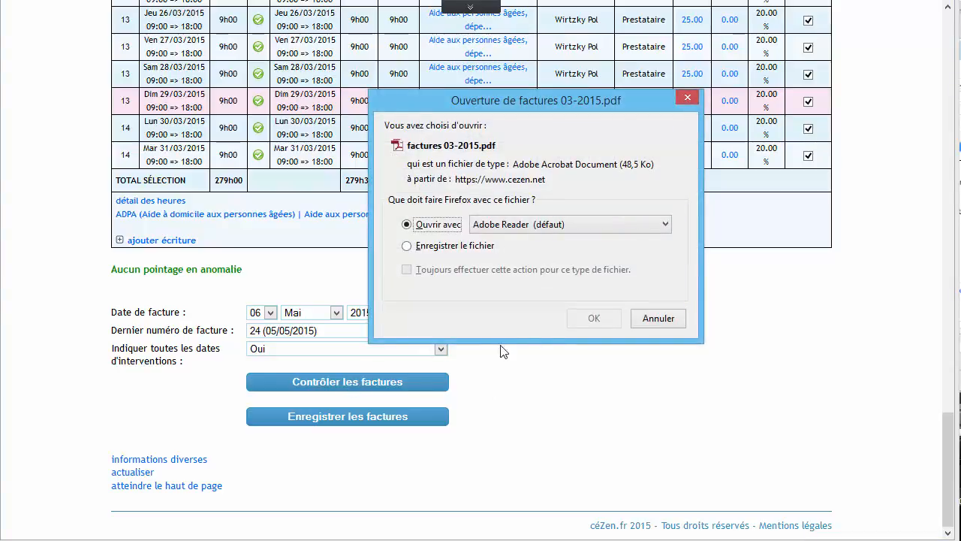
pyautogui.click(590, 319)
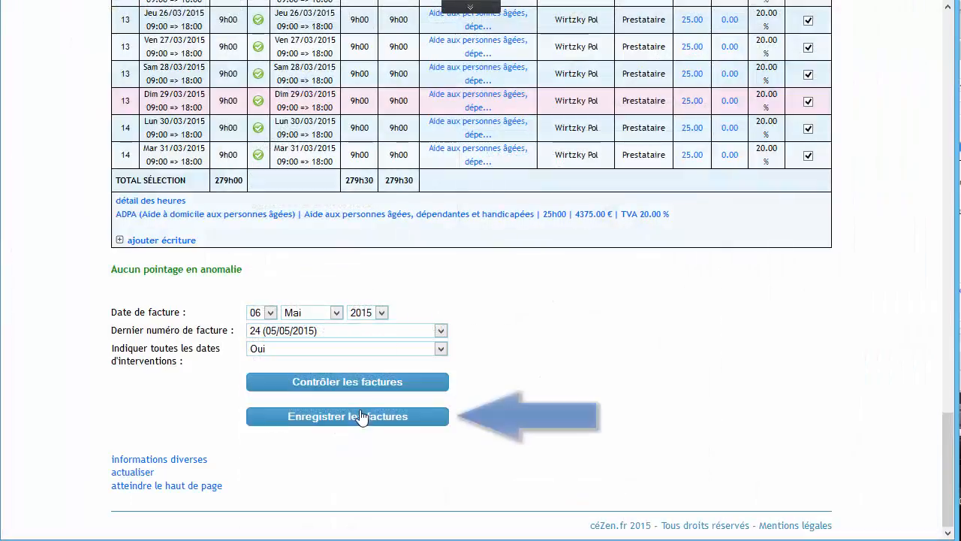
# Record the March 2015 monthly invoices and confirm the recording
pyautogui.click(361, 418)
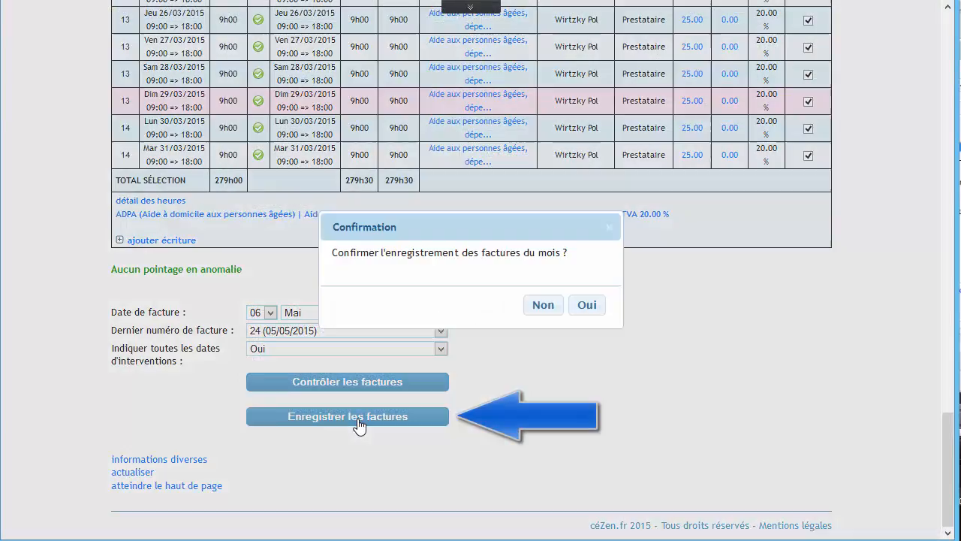
pyautogui.click(587, 305)
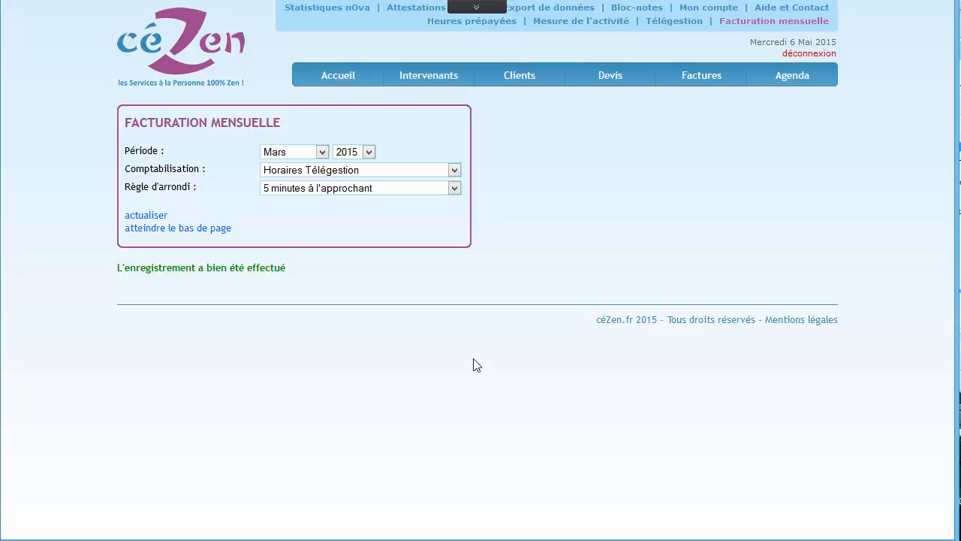
# List all recorded invoices, open invoice 26 (Mars 2015) and review its service and ADPA funding entries
pyautogui.click(701, 75)
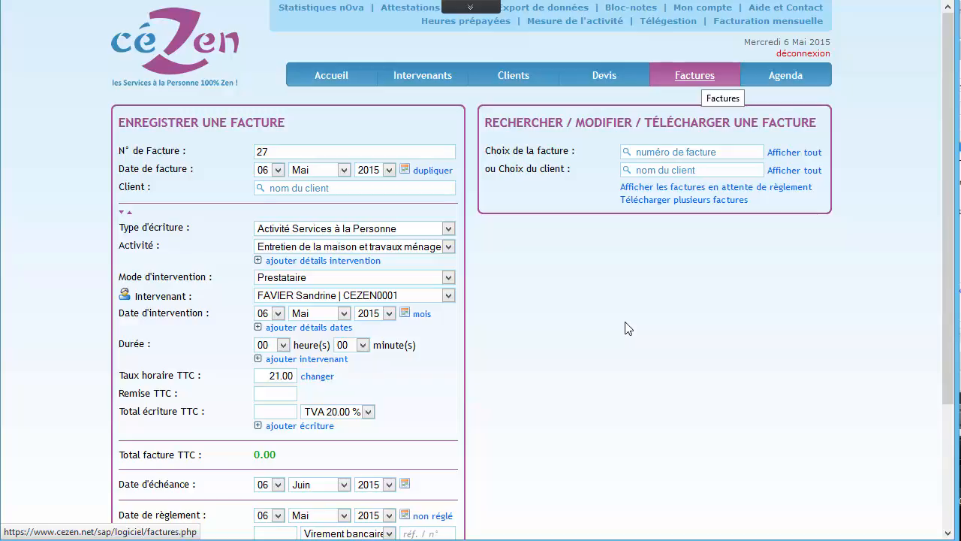
pyautogui.click(784, 153)
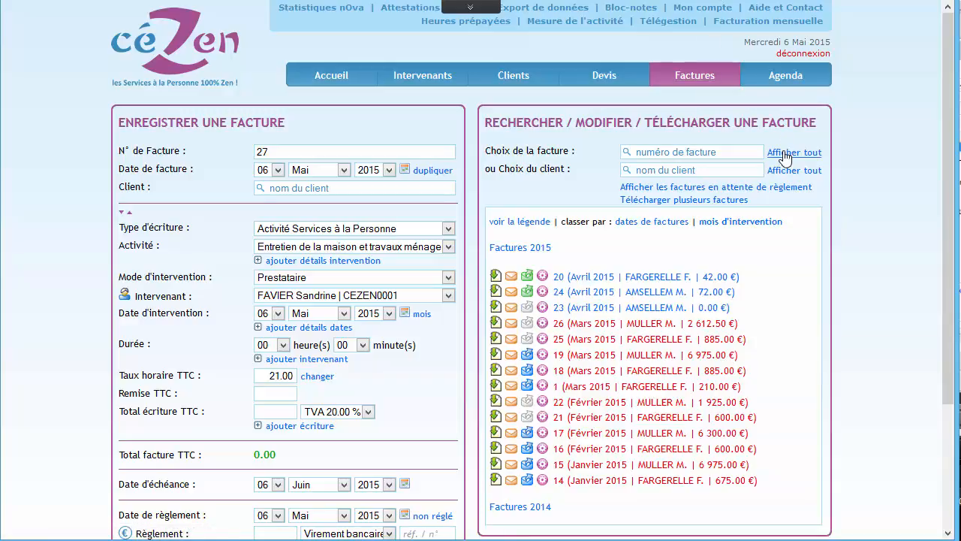
pyautogui.click(601, 323)
pyautogui.scroll(-1, 603, 330)
pyautogui.scroll(-4, 603, 331)
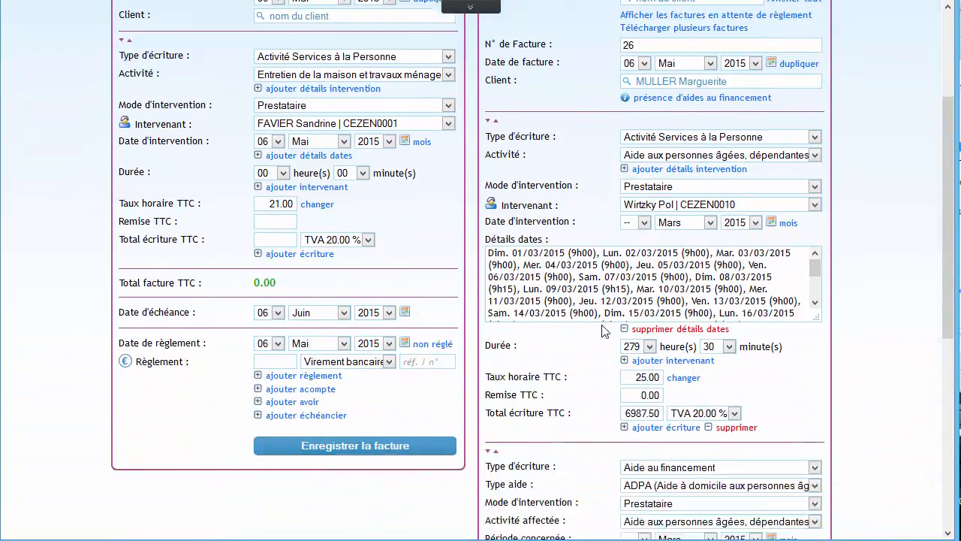
pyautogui.scroll(5, 493, 196)
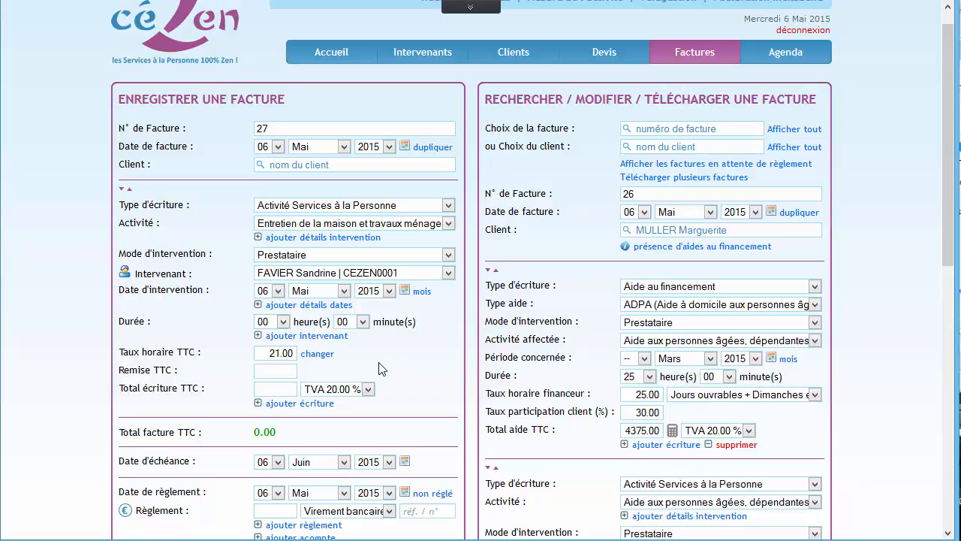
# Fill in new invoice 27 for client CODERPA 78 with an Aide au financement entry of aid type ADPA
pyautogui.click(338, 165)
pyautogui.write('cod')
pyautogui.click(229, 223)
pyautogui.click(383, 207)
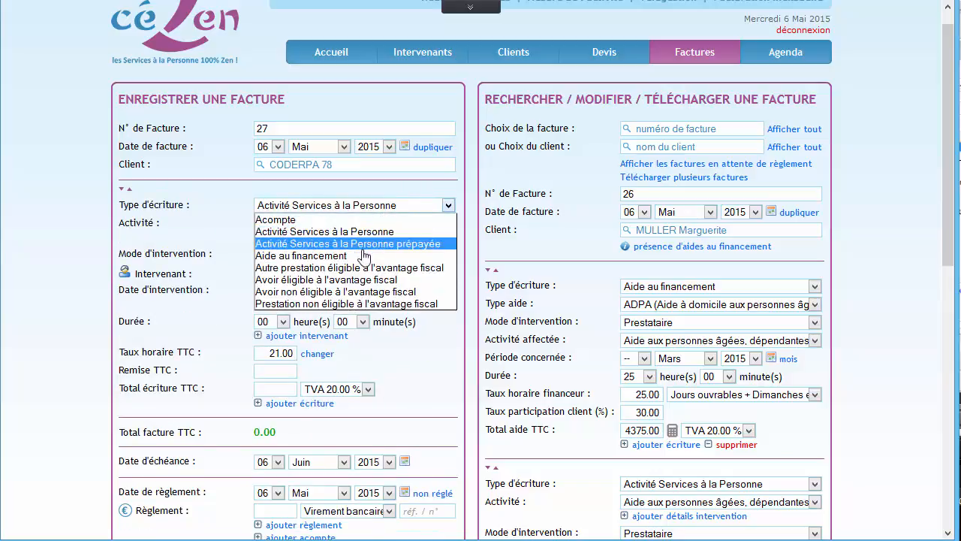
pyautogui.click(365, 253)
pyautogui.click(366, 224)
pyautogui.click(365, 262)
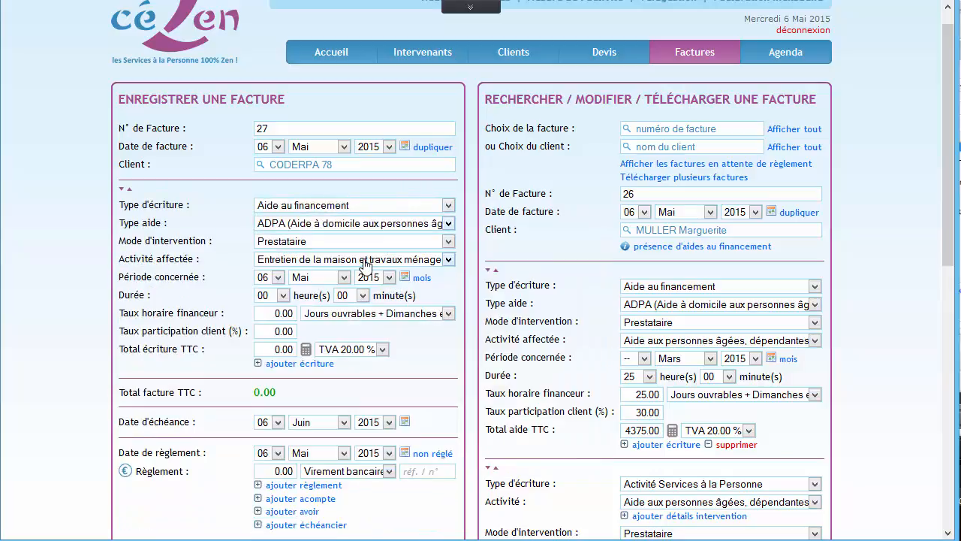
# Set the funding entry's duration to 25 hours and its period to the whole month of March 2015
pyautogui.click(282, 296)
pyautogui.scroll(-3, 263, 353)
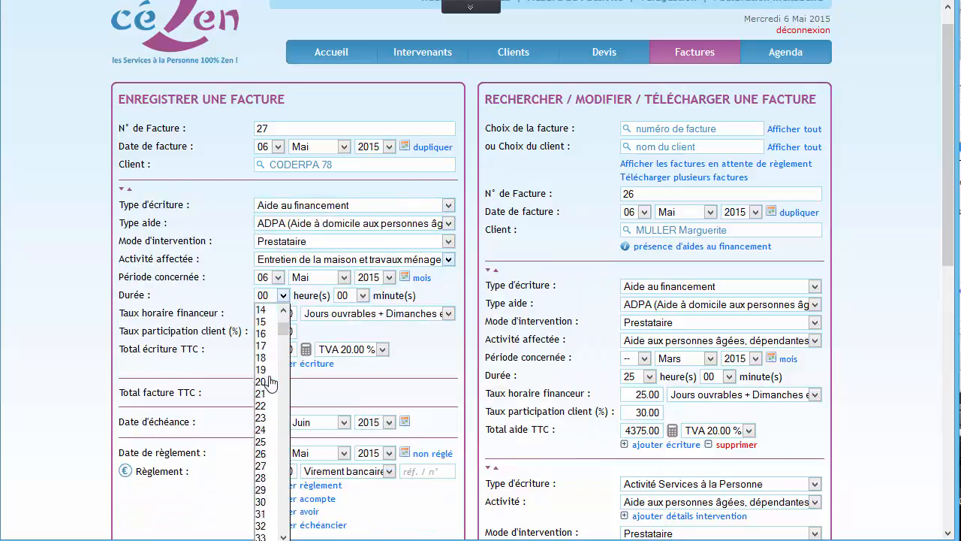
pyautogui.click(266, 398)
pyautogui.click(343, 277)
pyautogui.click(316, 315)
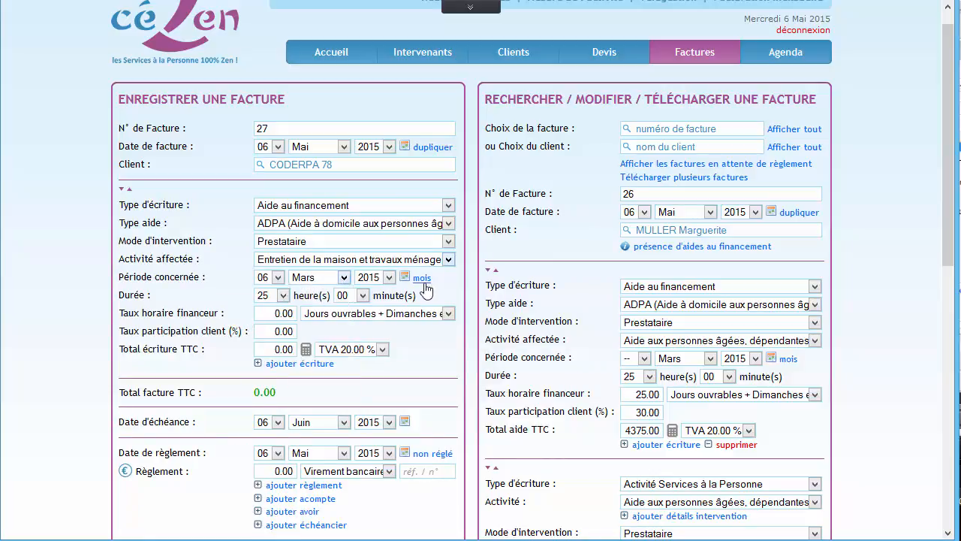
pyautogui.click(422, 278)
# Set the funder's hourly rate to 25, the client participation to 30 % and the duration to 250 hours
pyautogui.click(282, 313)
pyautogui.write('25')
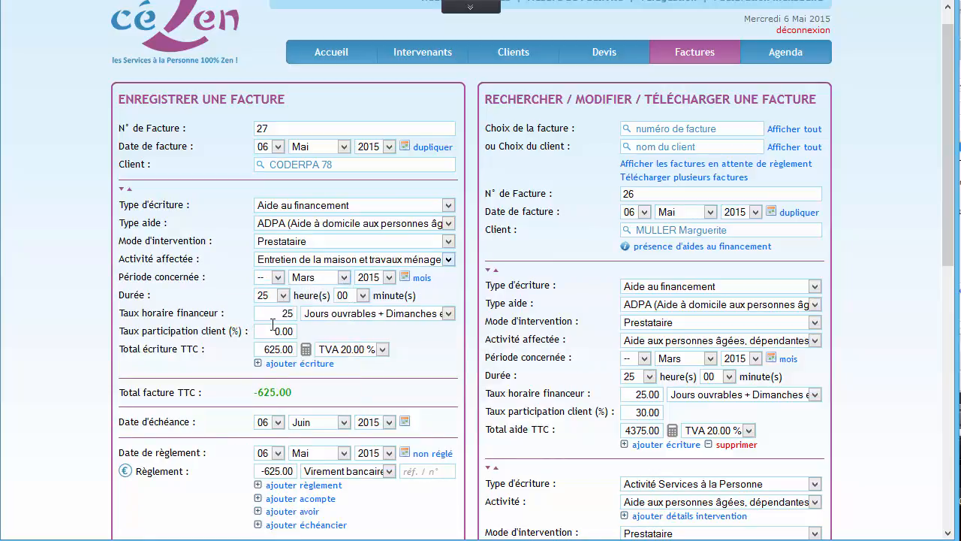
pyautogui.click(274, 331)
pyautogui.write('30')
pyautogui.scroll(-3, 229, 333)
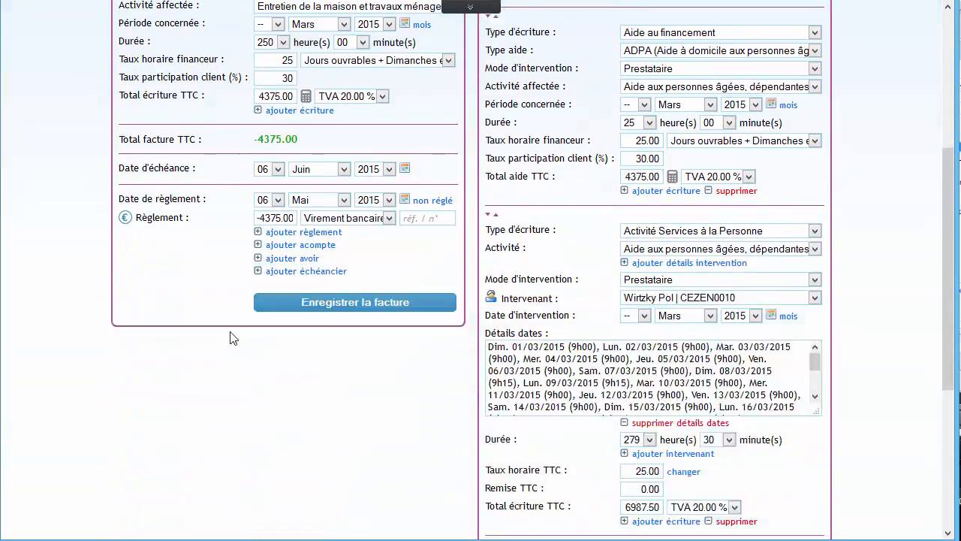
pyautogui.scroll(2, 354, 408)
pyautogui.click(353, 408)
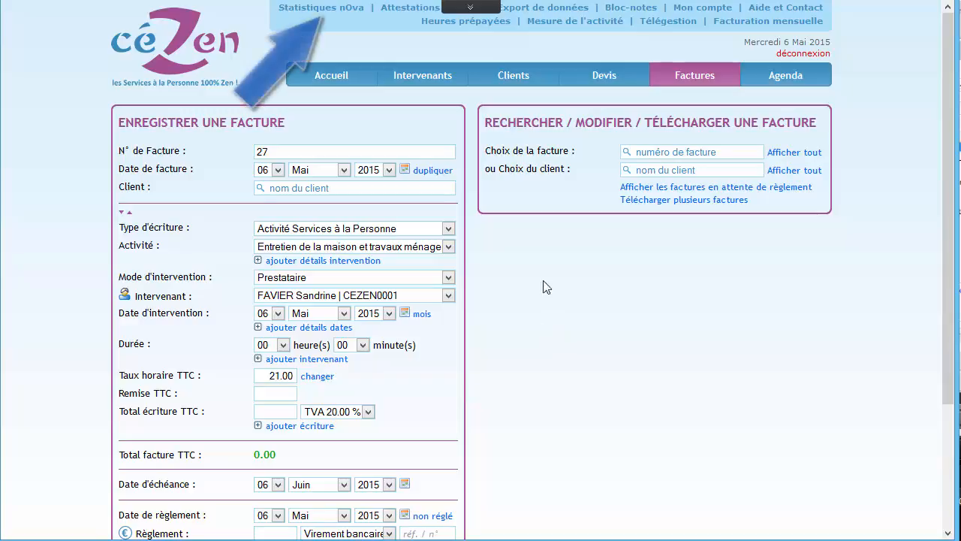
# View the Statistiques nOva page with the monthly activity statement (EMA) for May 2015
pyautogui.click(338, 10)
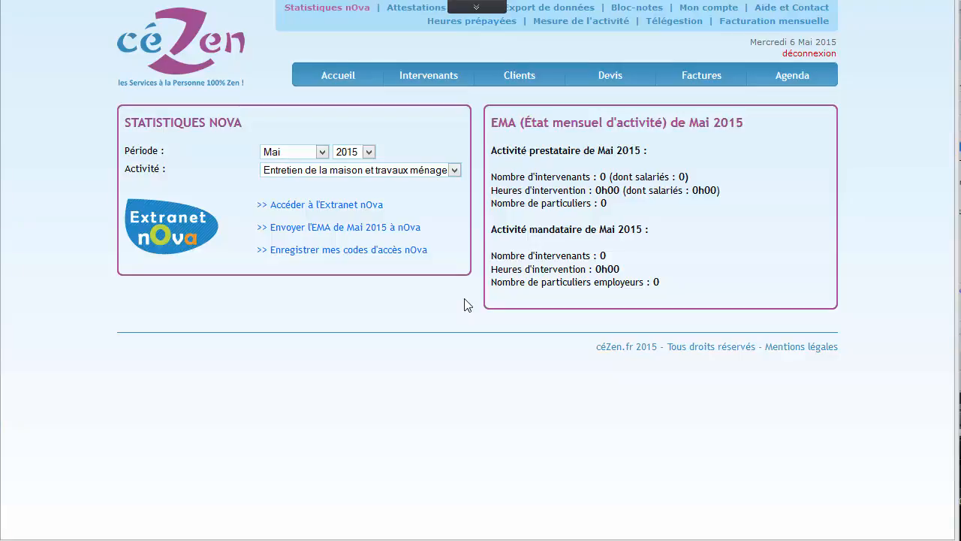
# Generate all 2015 tax certificates as Attestations fiscales 2015.pdf, open the file with Adobe Reader and read through both clients' certificates
pyautogui.click(428, 14)
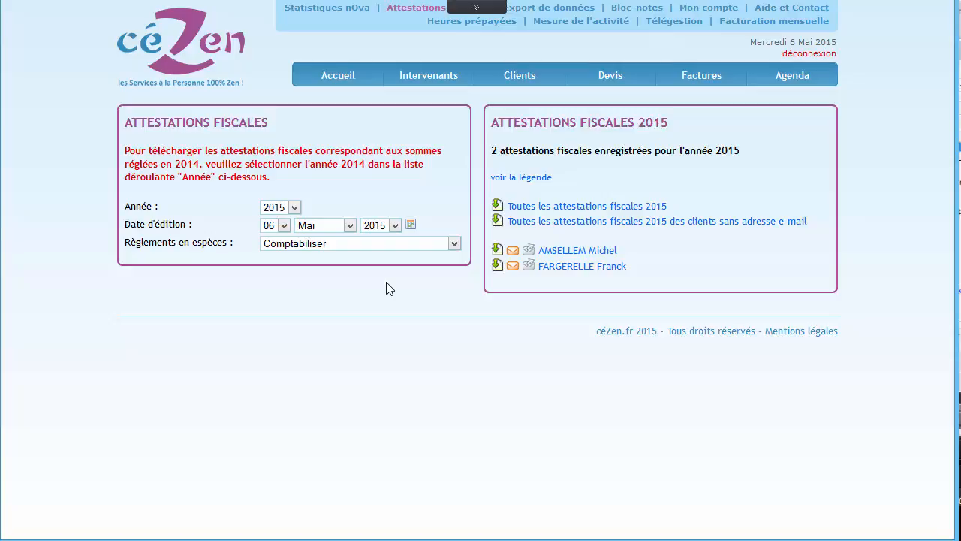
pyautogui.click(521, 208)
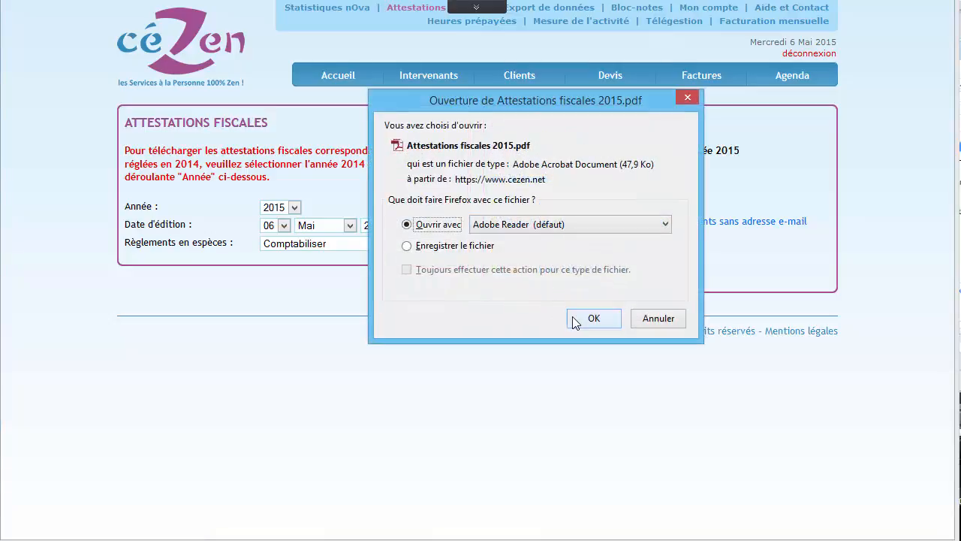
pyautogui.click(576, 318)
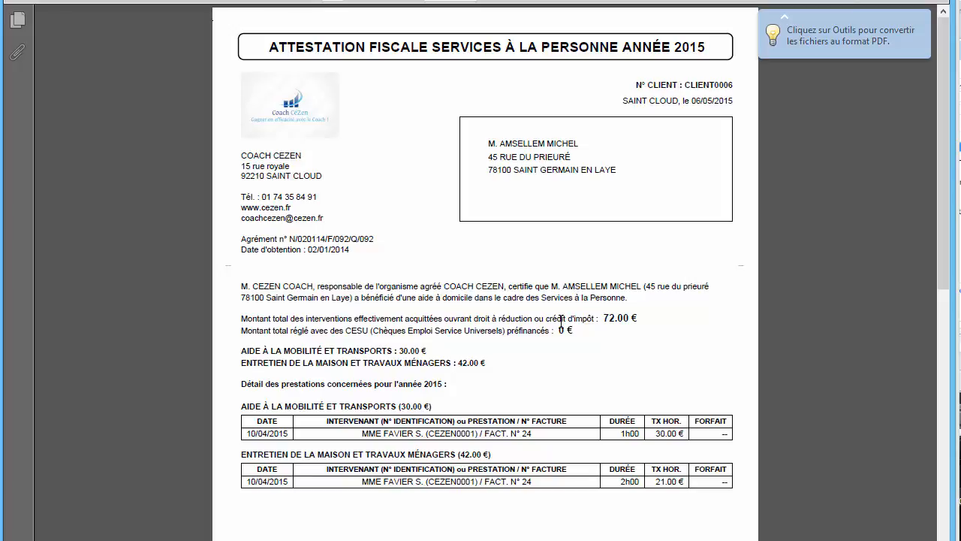
pyautogui.scroll(-10, 561, 321)
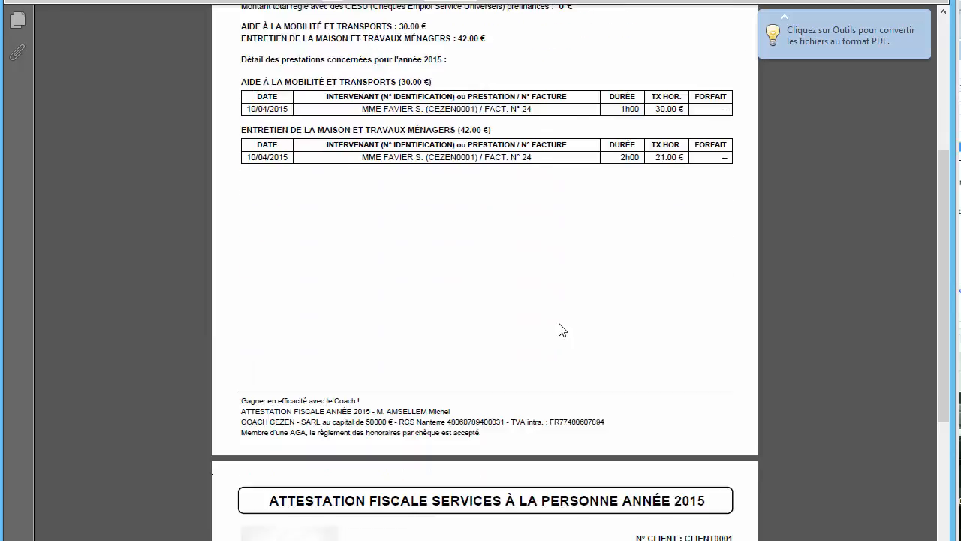
pyautogui.scroll(-7, 560, 329)
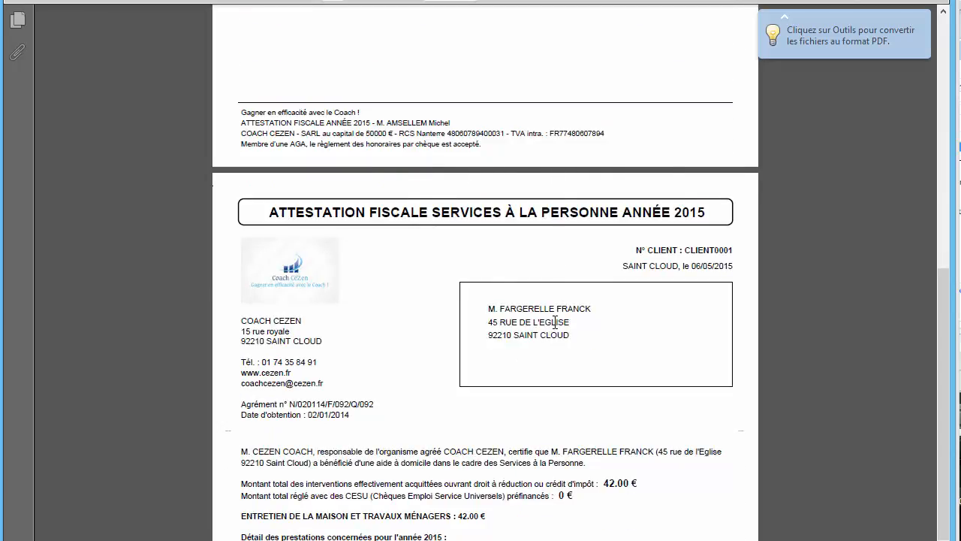
pyautogui.scroll(-6, 555, 323)
pyautogui.scroll(-2, 552, 321)
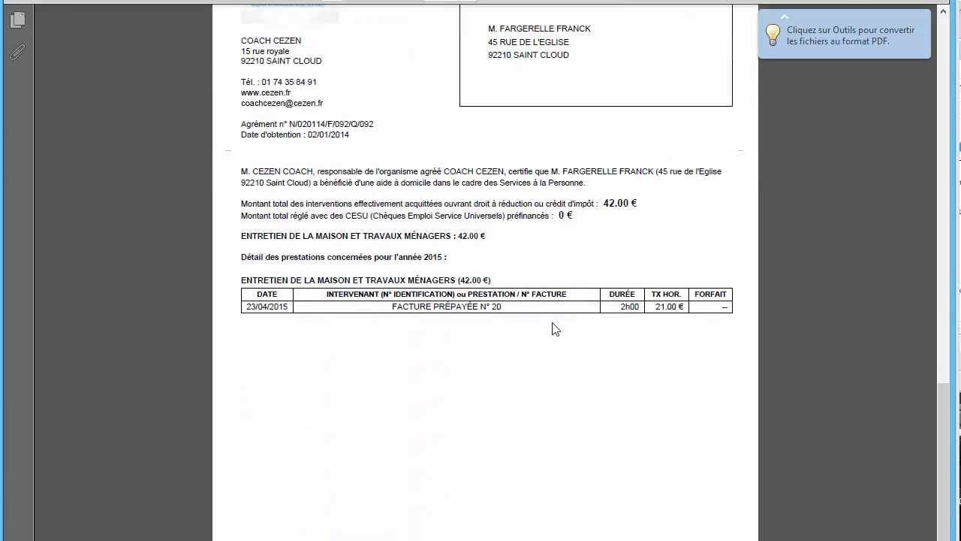
pyautogui.scroll(20, 552, 328)
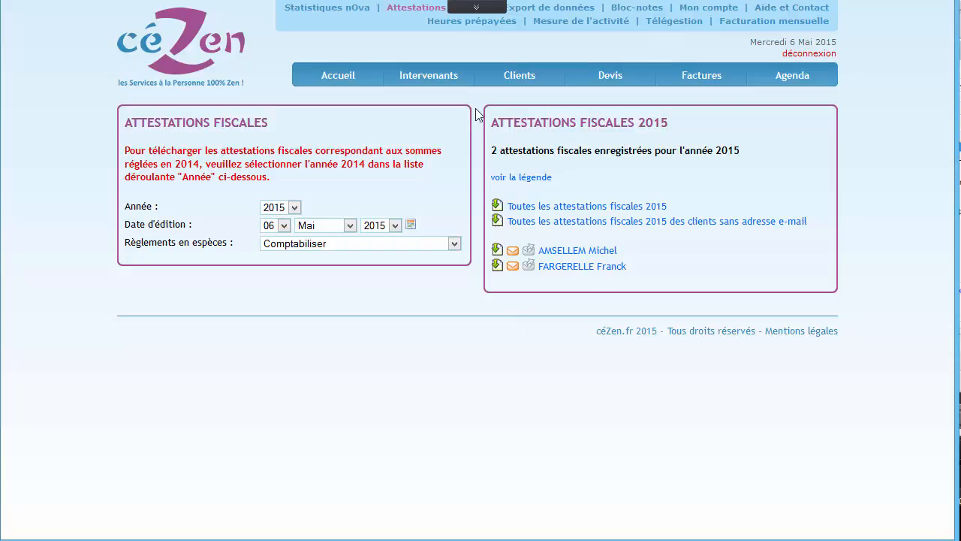
# List all intervenants and open the record of the first one
pyautogui.click(455, 83)
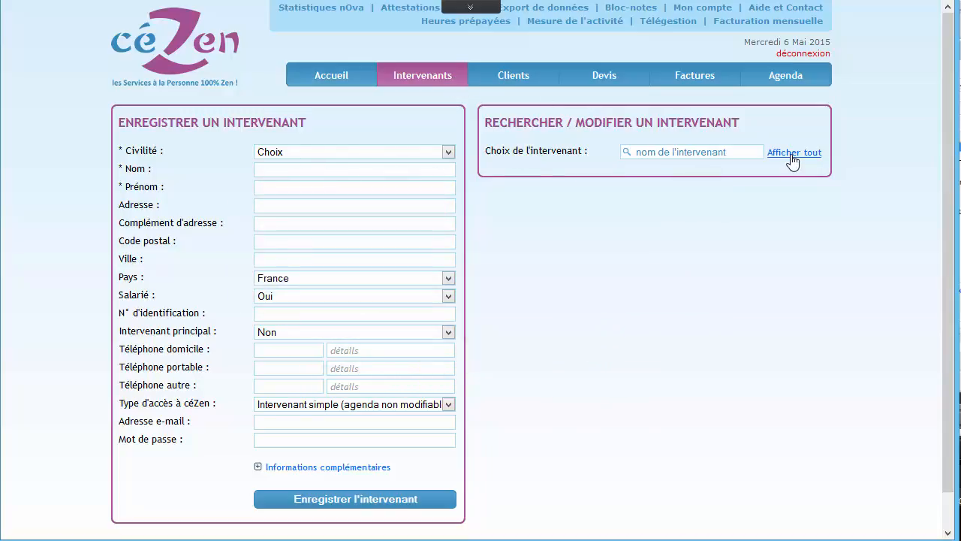
pyautogui.click(792, 156)
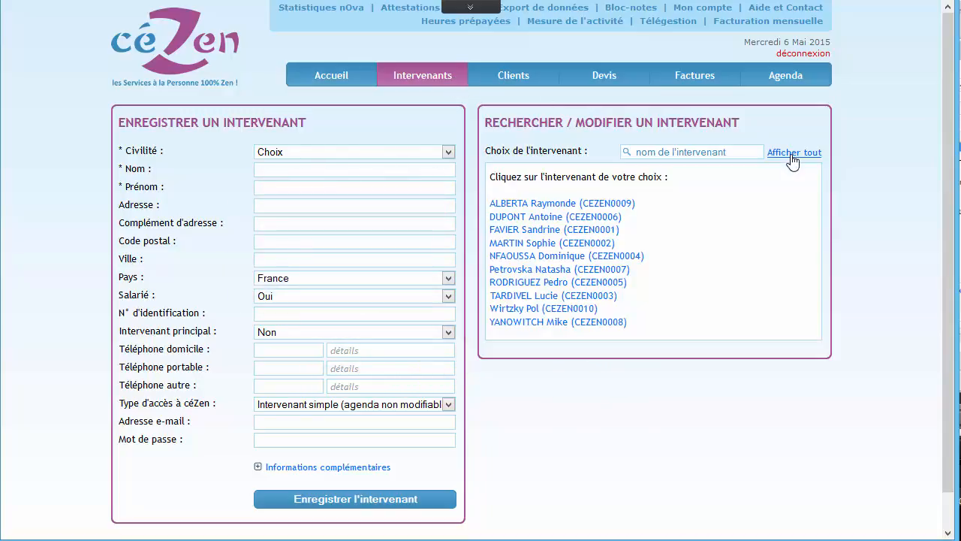
pyautogui.click(595, 205)
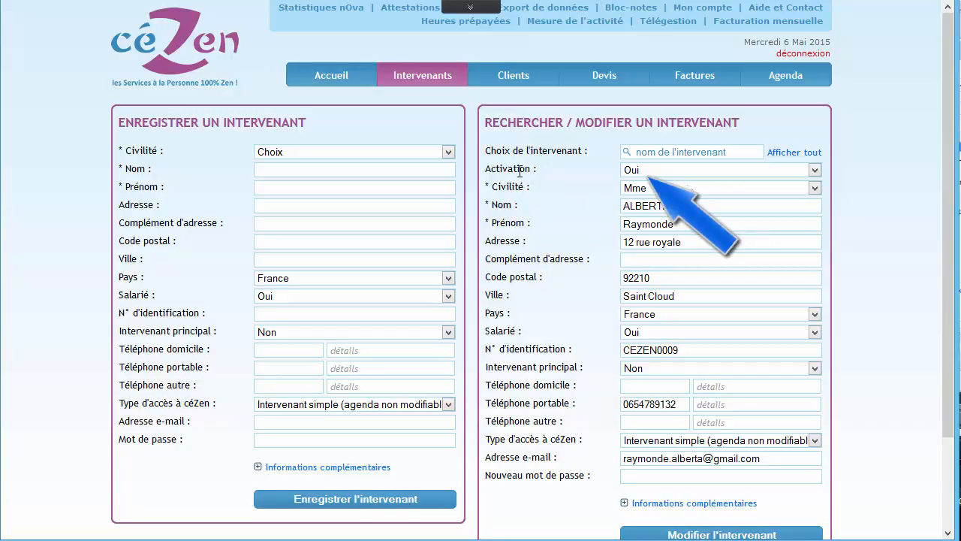
# Set the intervenant's Activation to Non, and restore it to Oui without saving
pyautogui.click(626, 171)
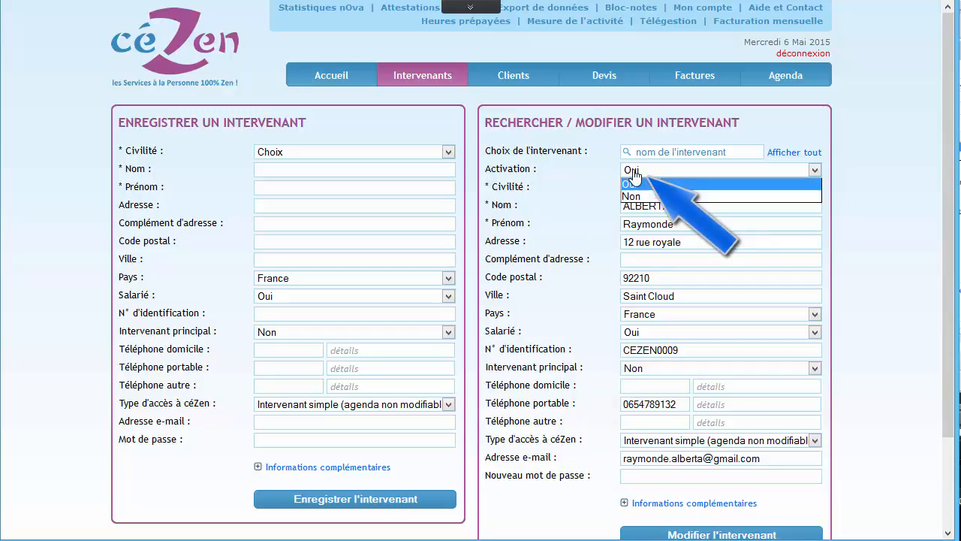
pyautogui.click(631, 196)
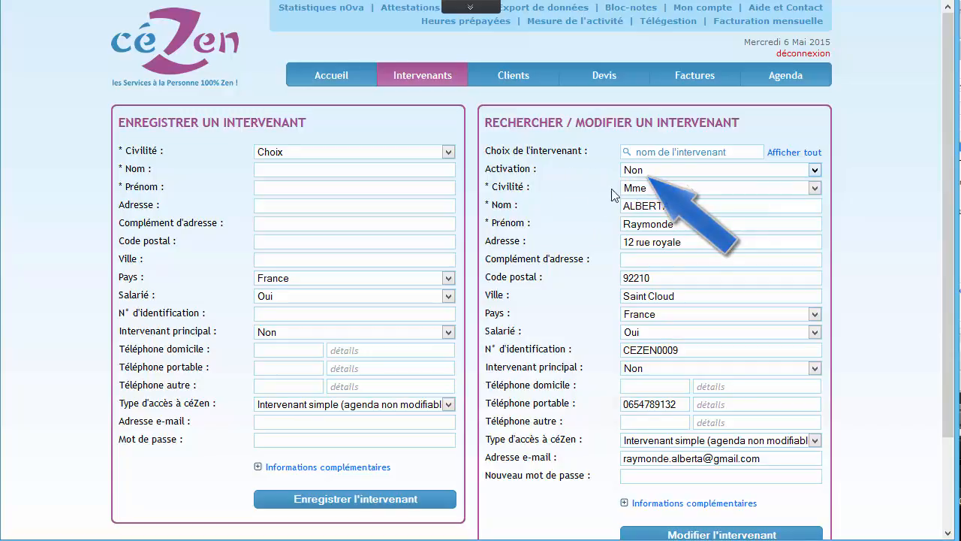
pyautogui.click(637, 173)
pyautogui.click(637, 185)
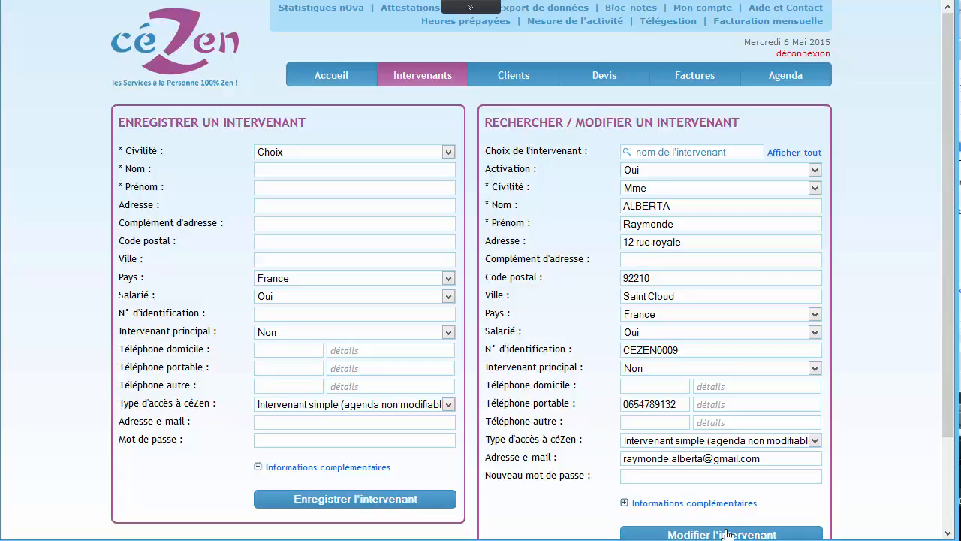
# Export Factures + Devis + Intervenants + Clients, open the resulting spreadsheet in Excel and look through its rows
pyautogui.click(561, 11)
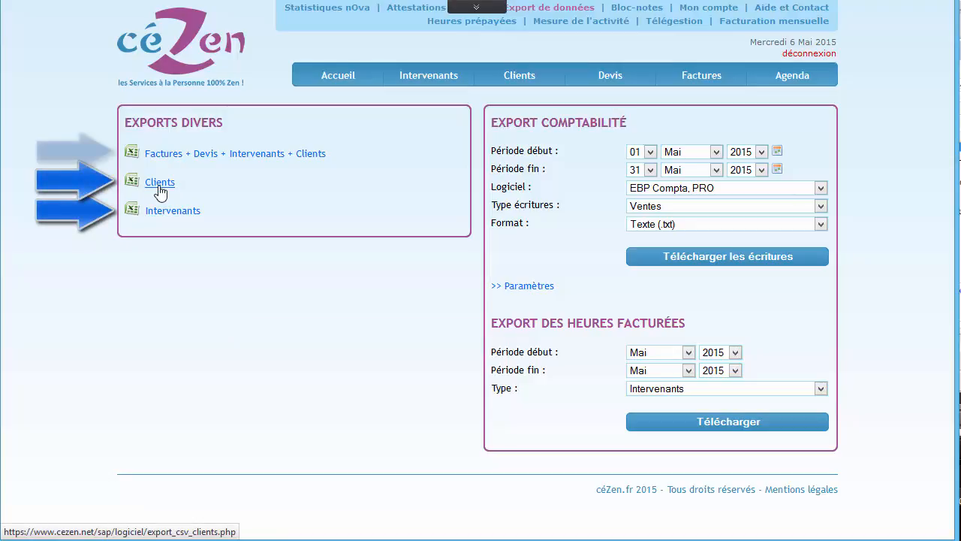
pyautogui.click(217, 154)
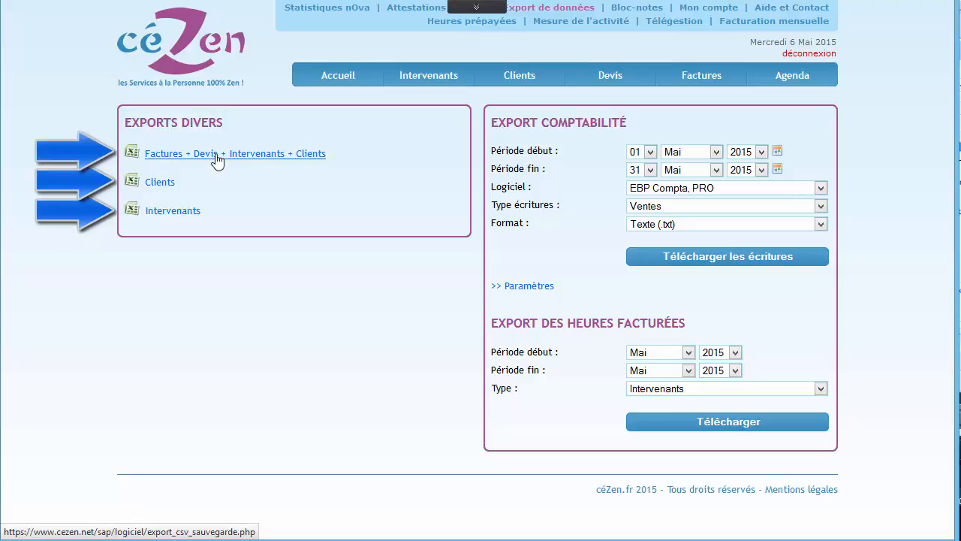
pyautogui.click(605, 321)
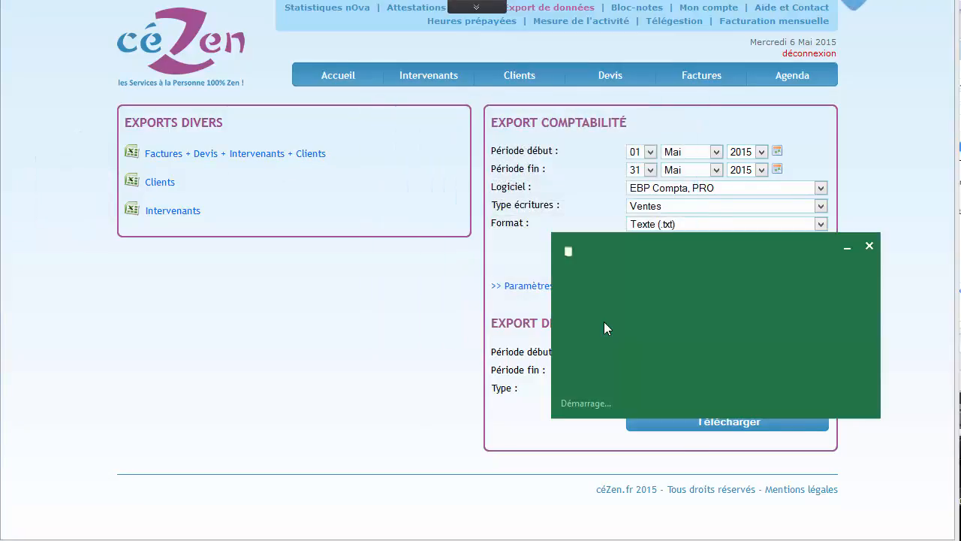
pyautogui.scroll(-1, 609, 302)
pyautogui.scroll(-5, 608, 303)
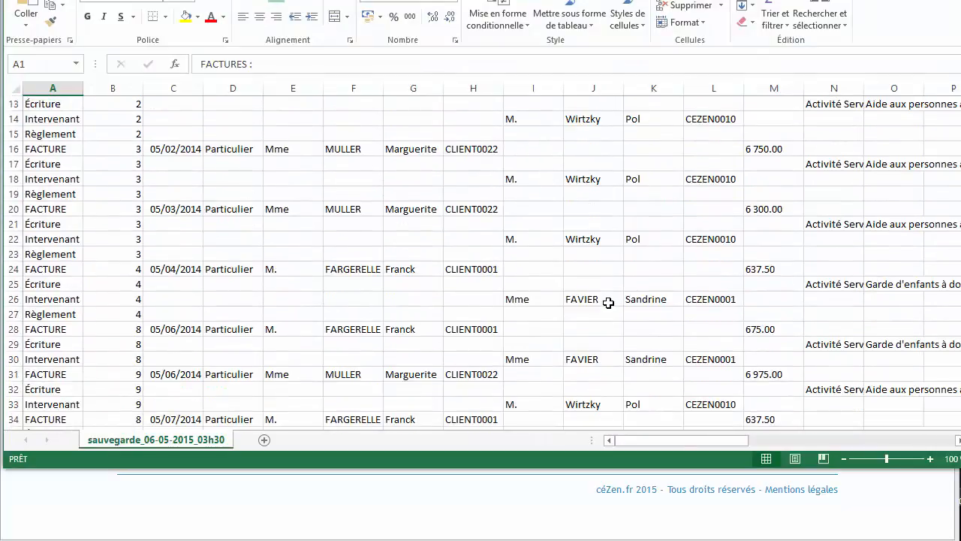
pyautogui.scroll(6, 609, 301)
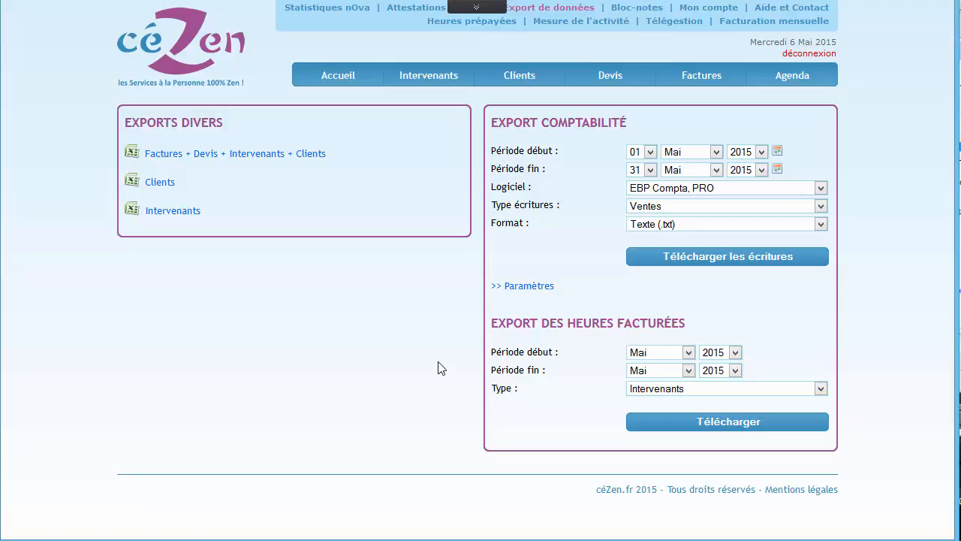
# Check the Format choices of the accounting export and show its Paramètres with the account numbers
pyautogui.click(729, 224)
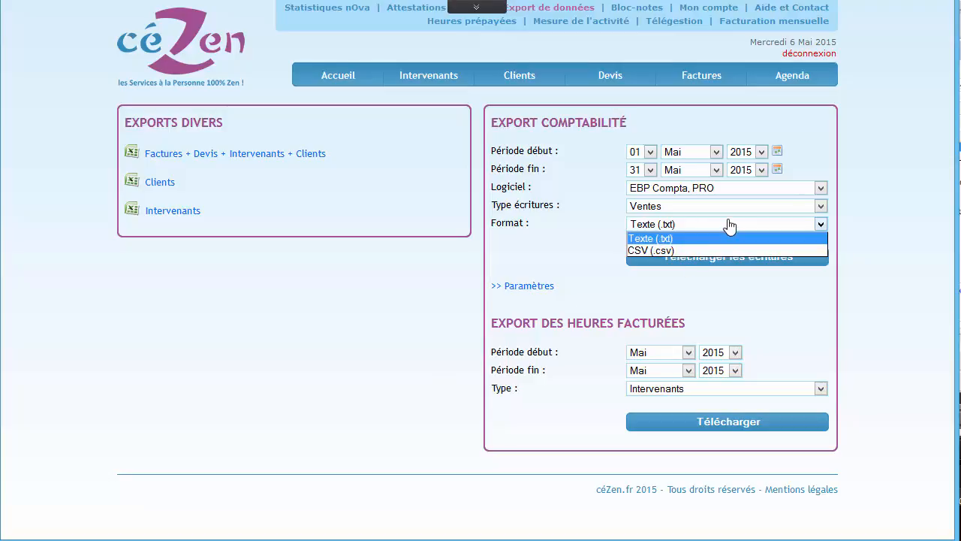
pyautogui.click(549, 217)
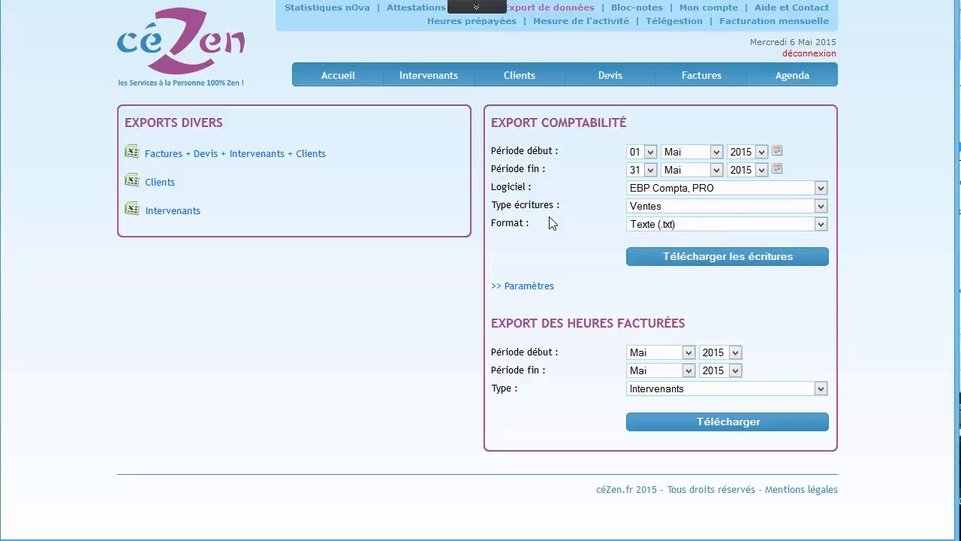
pyautogui.click(530, 287)
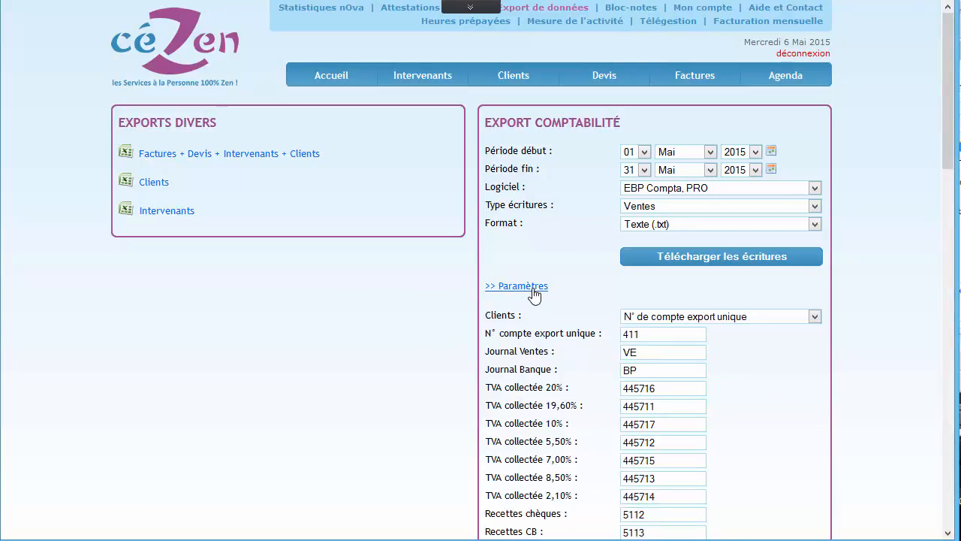
# Review the accounting export's account numbers for TVA, Recettes, Activités Services à la Personne and Autres prestations
pyautogui.scroll(-5, 544, 442)
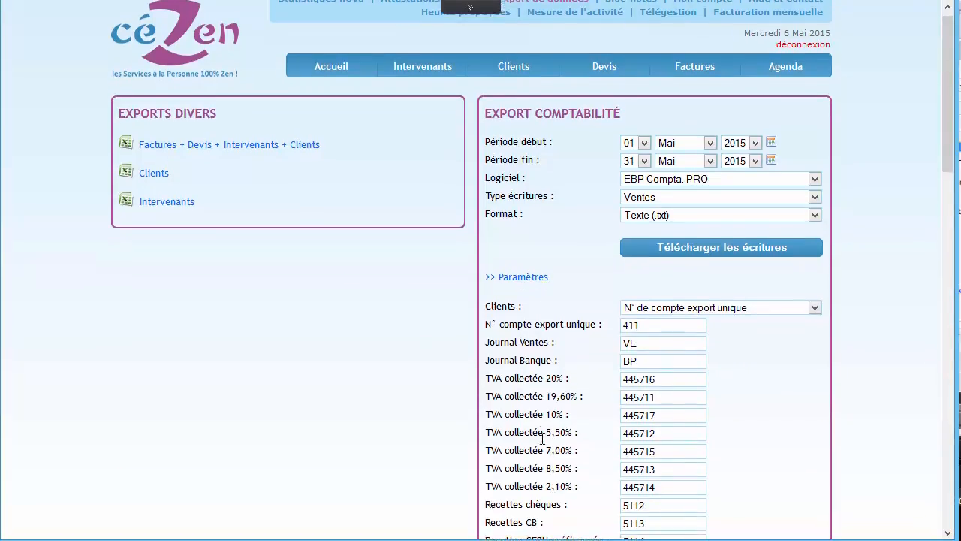
pyautogui.scroll(-6, 545, 443)
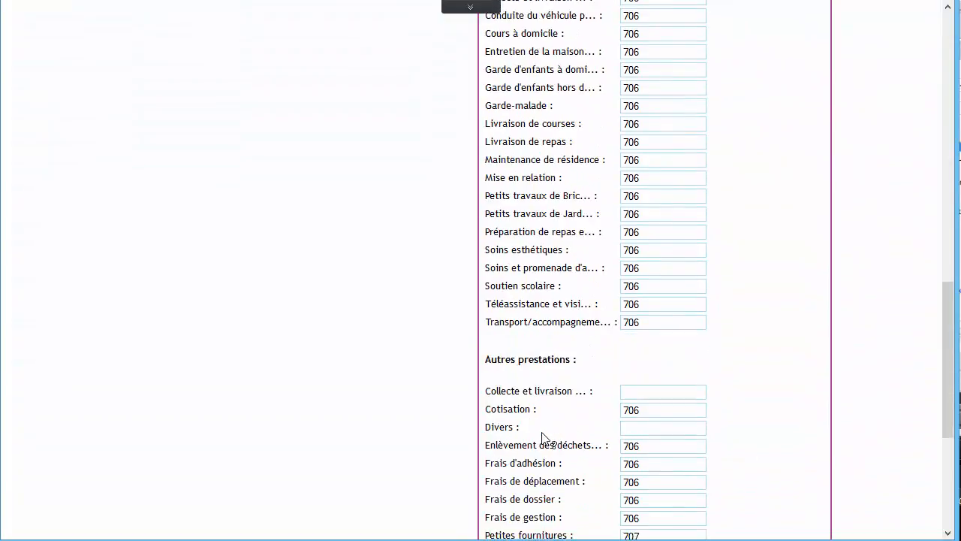
pyautogui.scroll(7, 545, 442)
pyautogui.scroll(5, 544, 440)
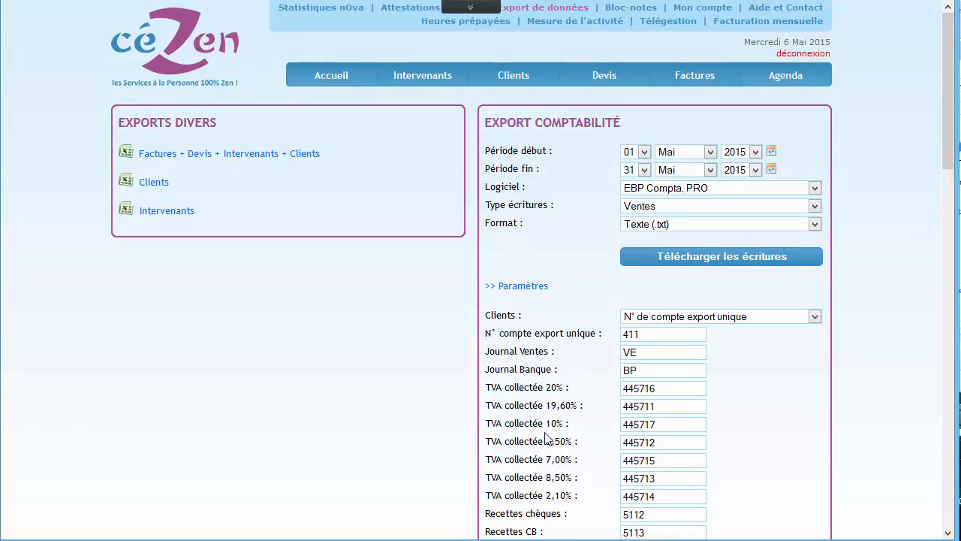
pyautogui.scroll(-7, 547, 438)
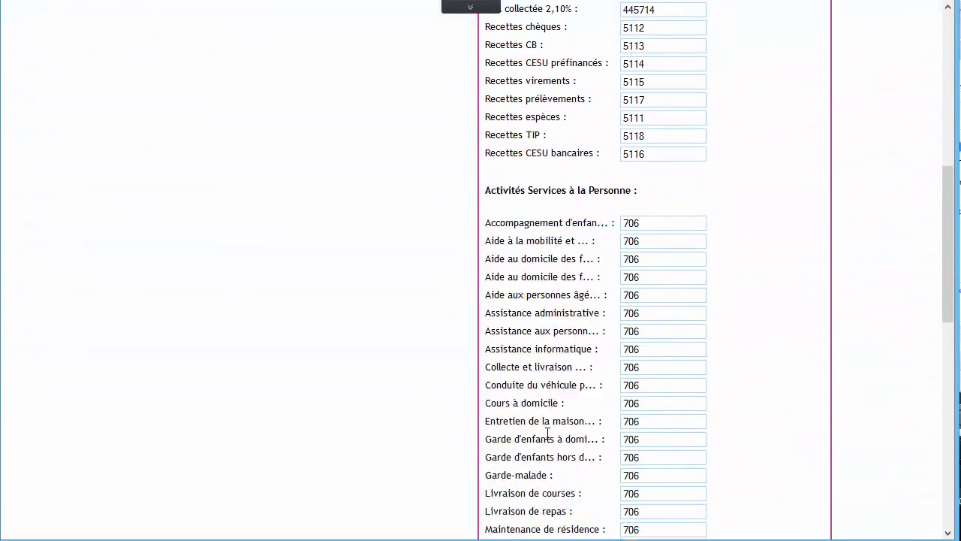
pyautogui.scroll(-9, 547, 434)
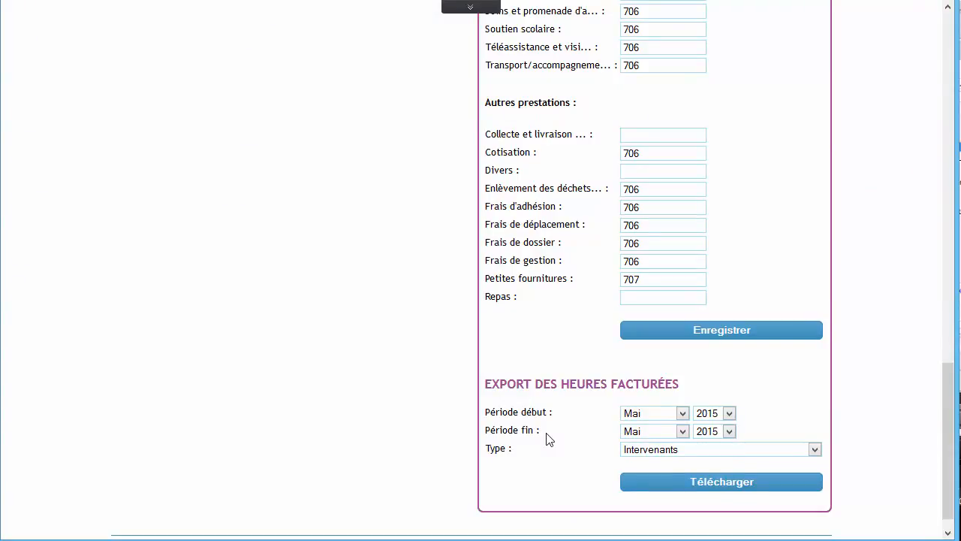
# Check the Type choices of the Export des heures facturées and keep Intervenants selected
pyautogui.click(625, 451)
pyautogui.click(631, 475)
pyautogui.click(635, 453)
pyautogui.click(635, 464)
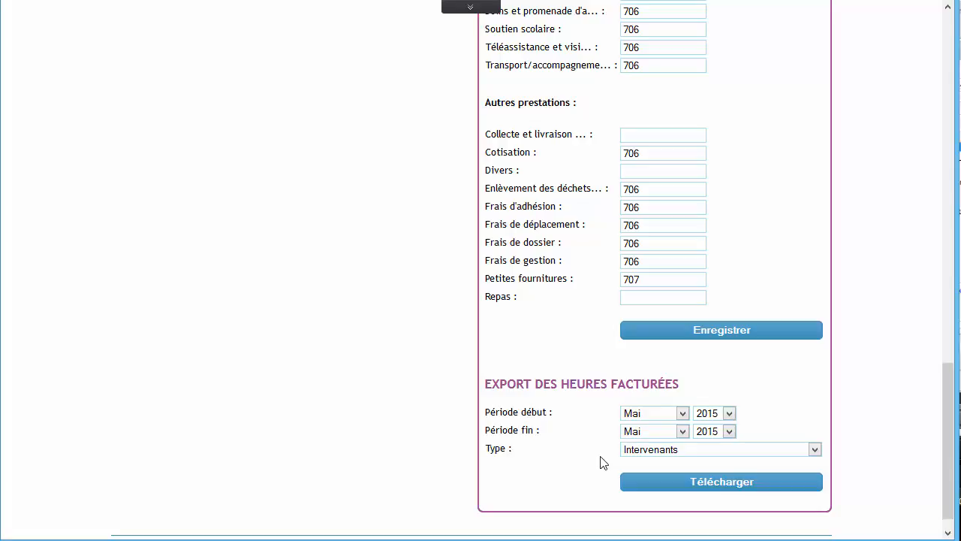
# Open Mesure de l'activité and examine the CA annuel chart
pyautogui.scroll(15, 600, 462)
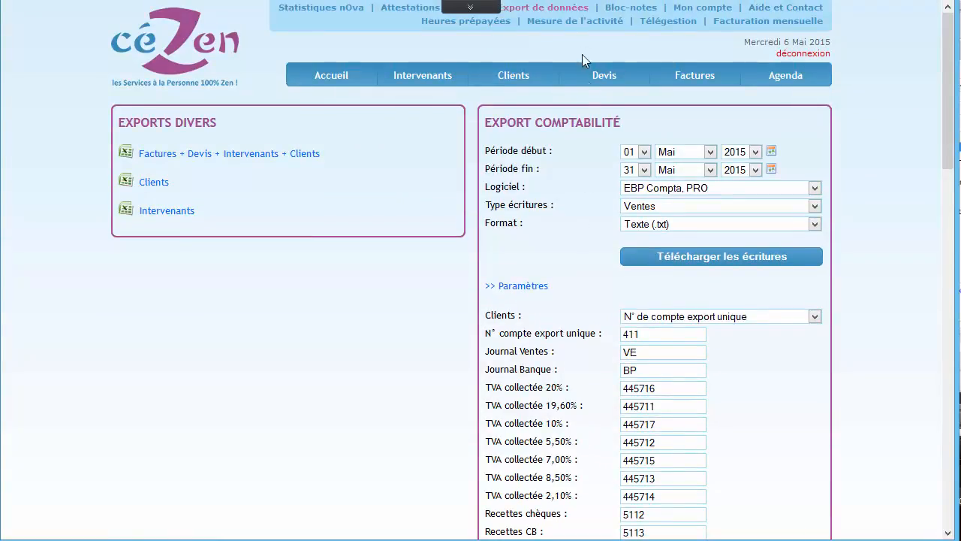
pyautogui.click(581, 23)
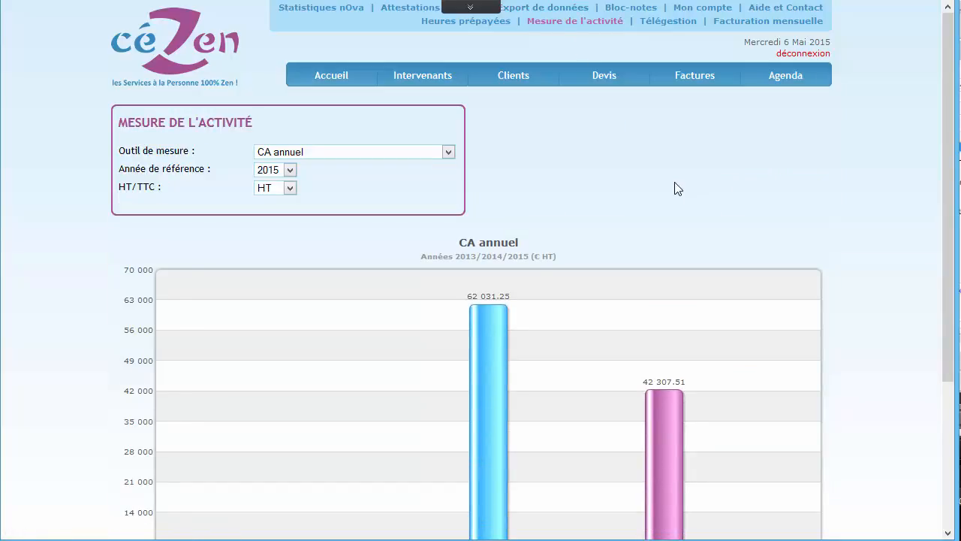
pyautogui.scroll(-1, 675, 182)
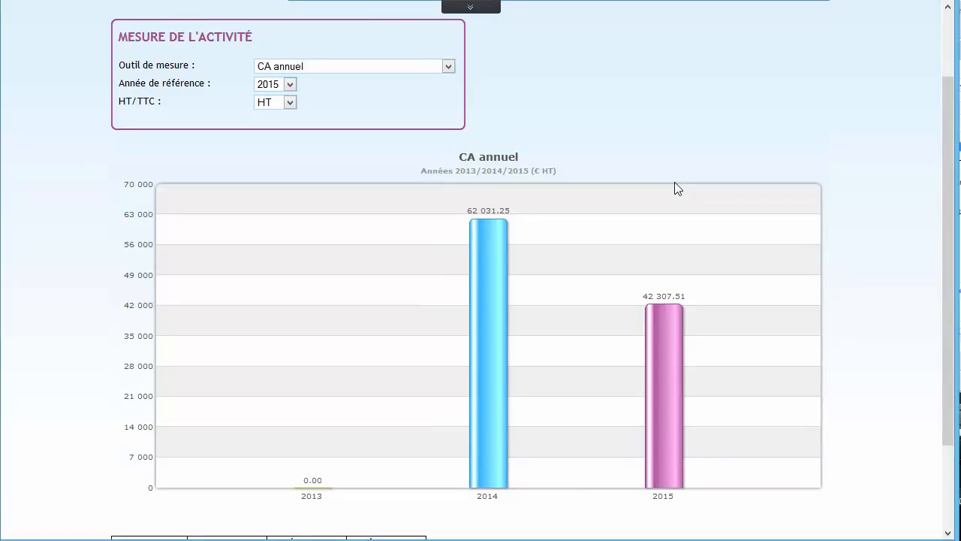
pyautogui.scroll(1, 674, 188)
# Switch the Outil de mesure to CA mensuel par activités and check the Année de référence choices
pyautogui.click(398, 153)
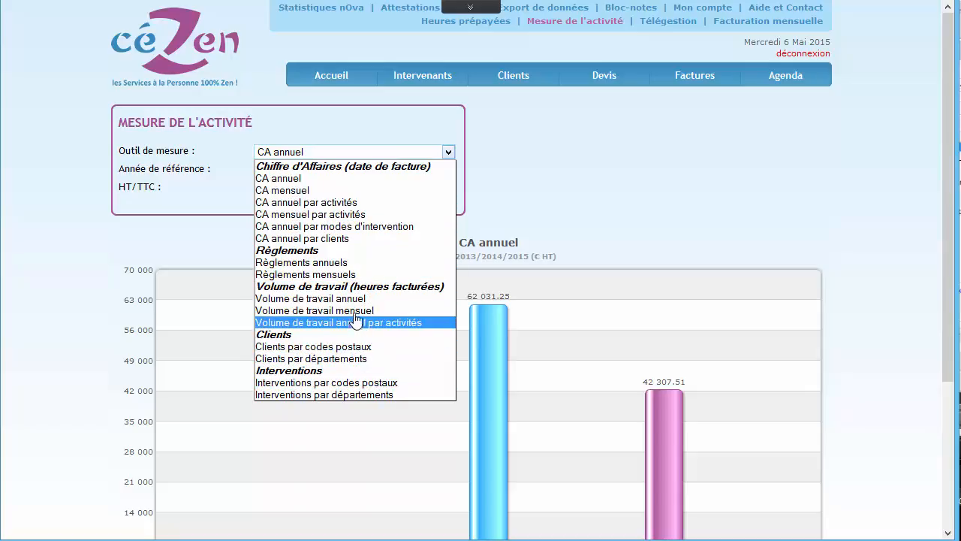
pyautogui.click(348, 215)
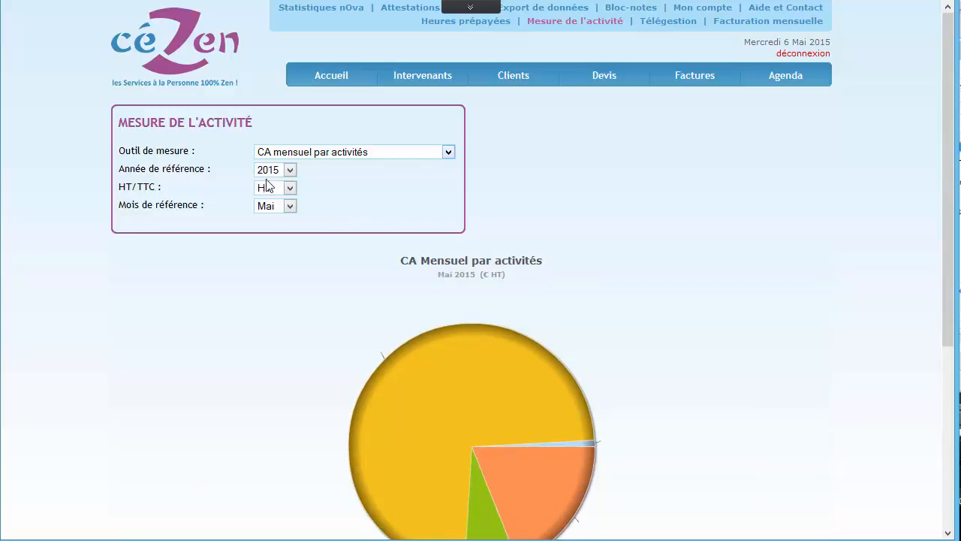
pyautogui.click(264, 173)
pyautogui.click(488, 219)
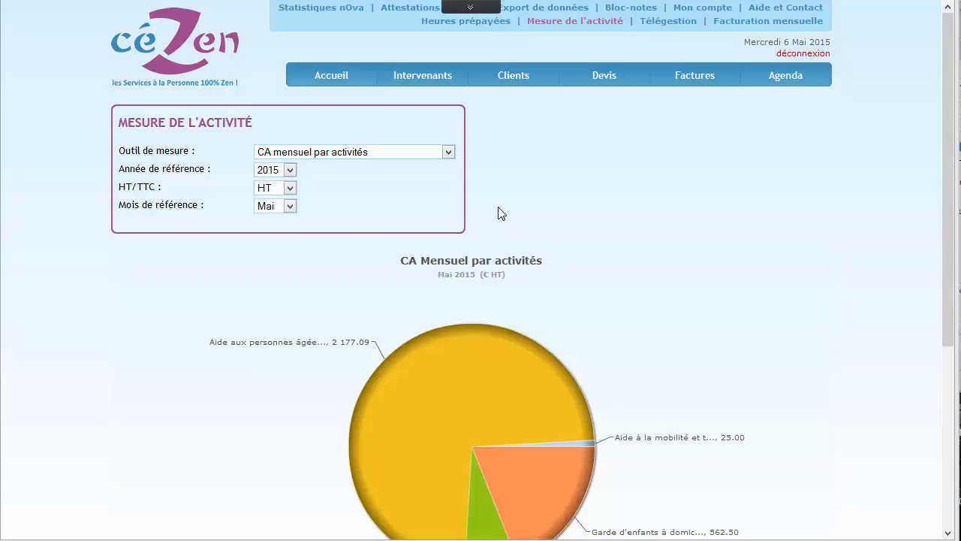
# Look over the available Outil de mesure choices without changing the selection, and open the Aide et Contact page
pyautogui.click(327, 154)
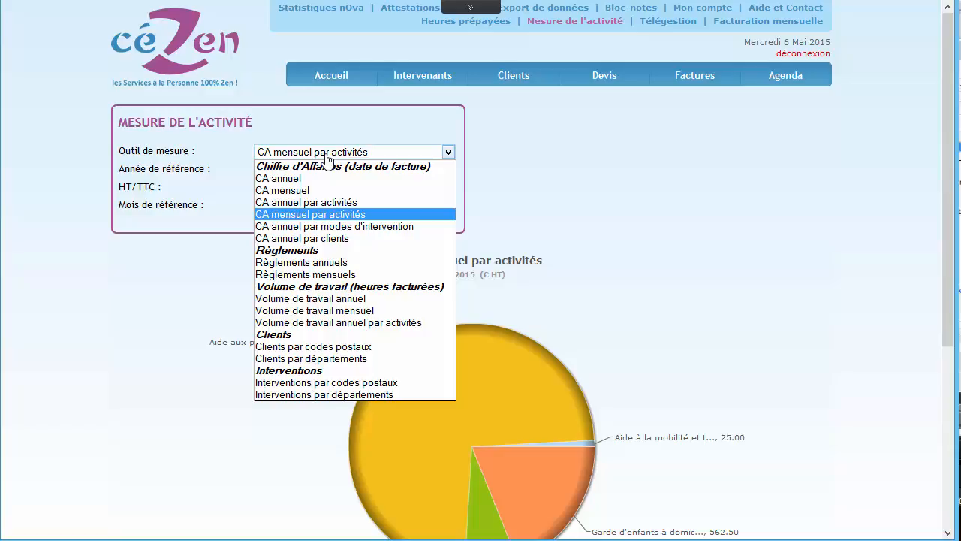
pyautogui.click(634, 188)
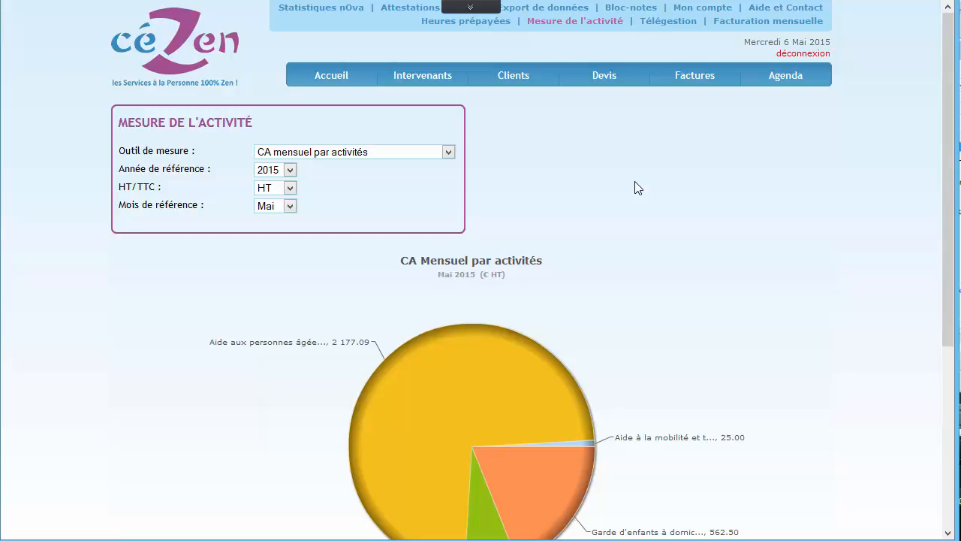
pyautogui.click(806, 10)
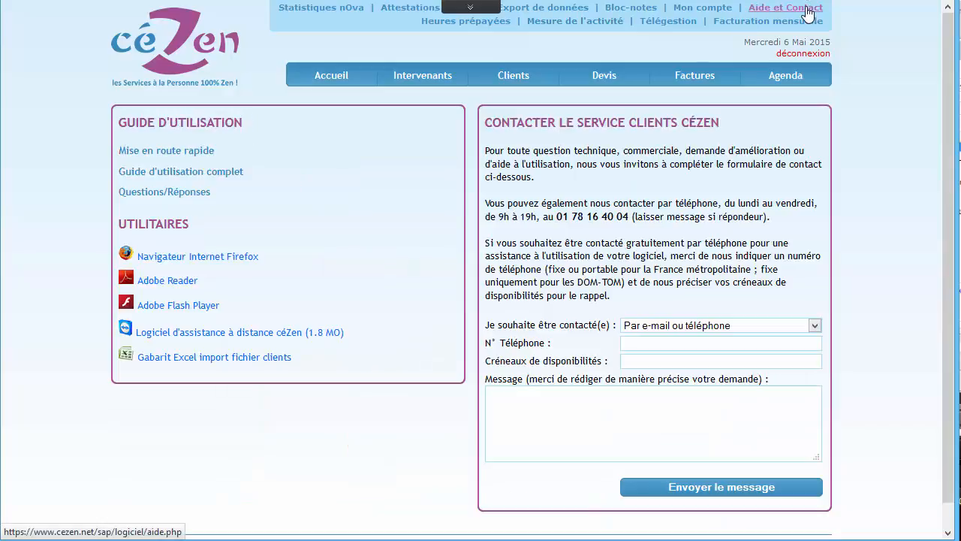